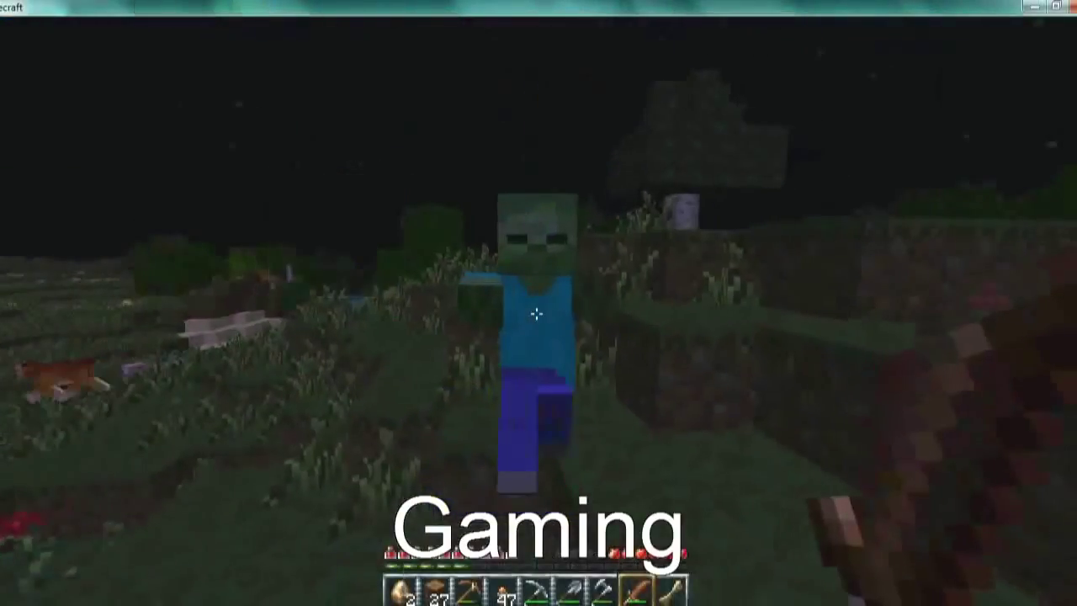
Strike the approaching zombie twice with the sword to knock it back
click(536, 314)
click(536, 314)
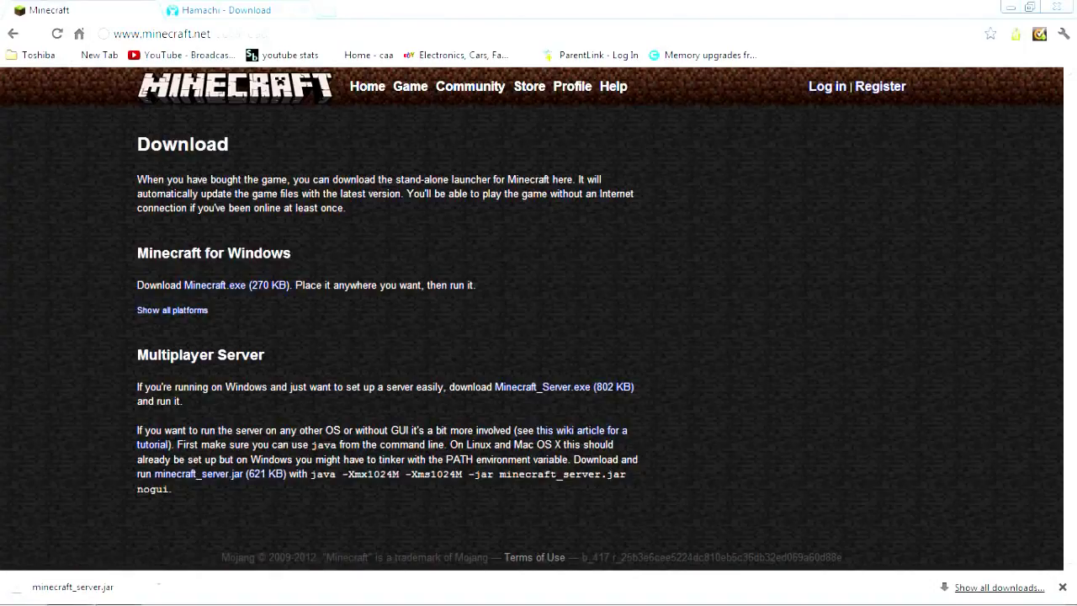
Reload the minecraft.net page, download Minecraft_Server.exe, and dismiss its security warning
key(F5)
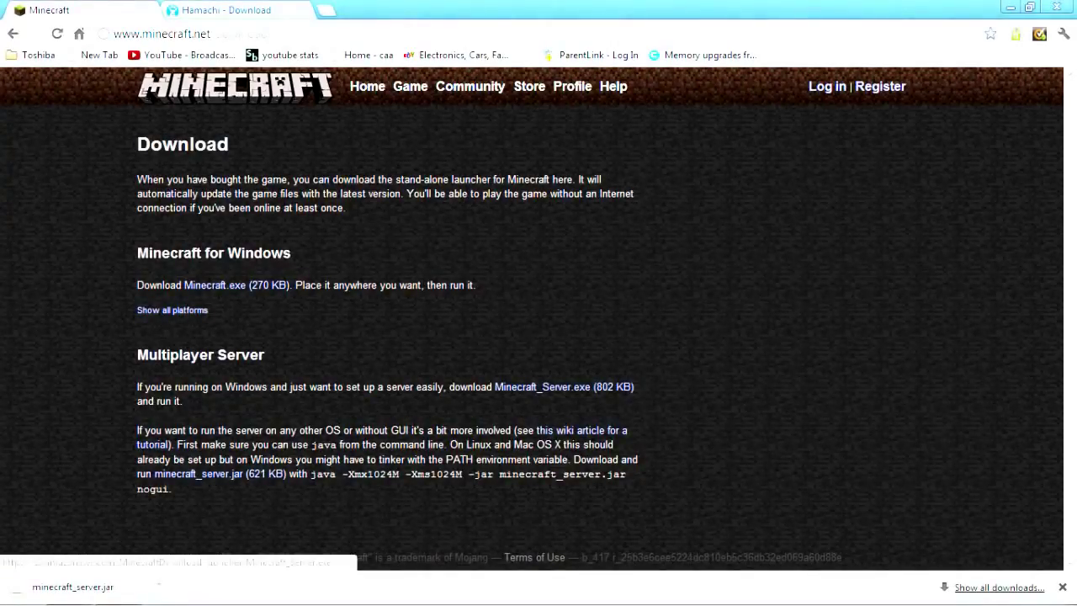
click(542, 386)
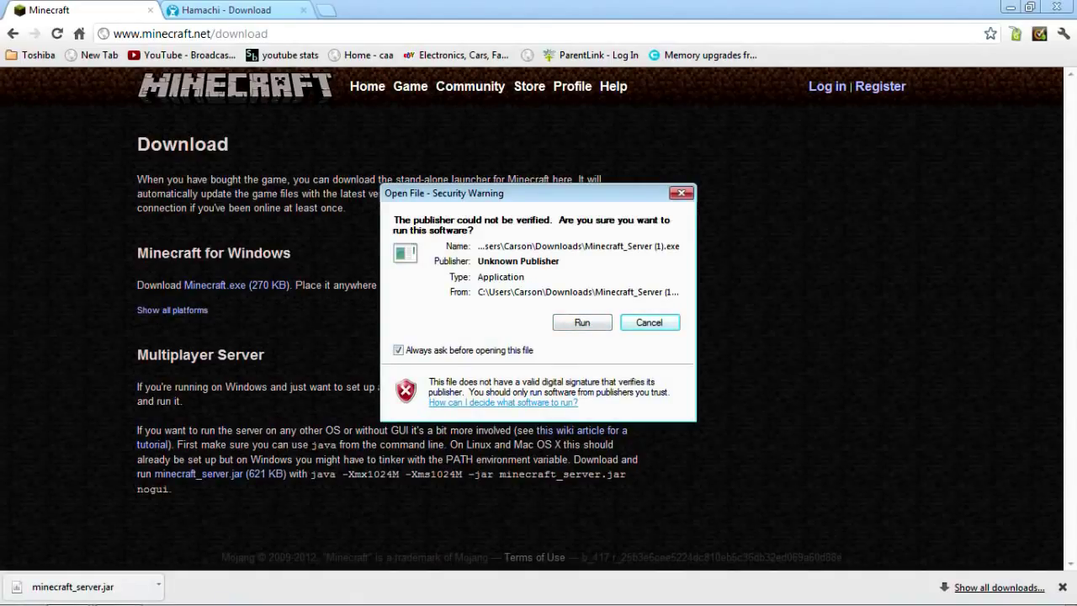
key(Return)
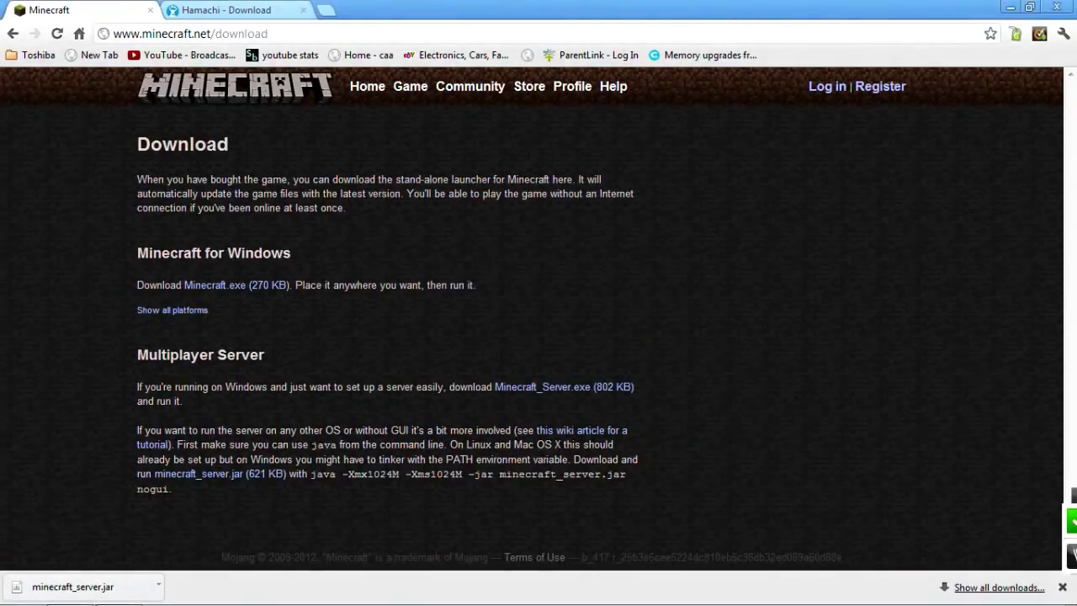
Find minecraft_server.exe through Start Menu search, run it, and show the desktop
key(super)
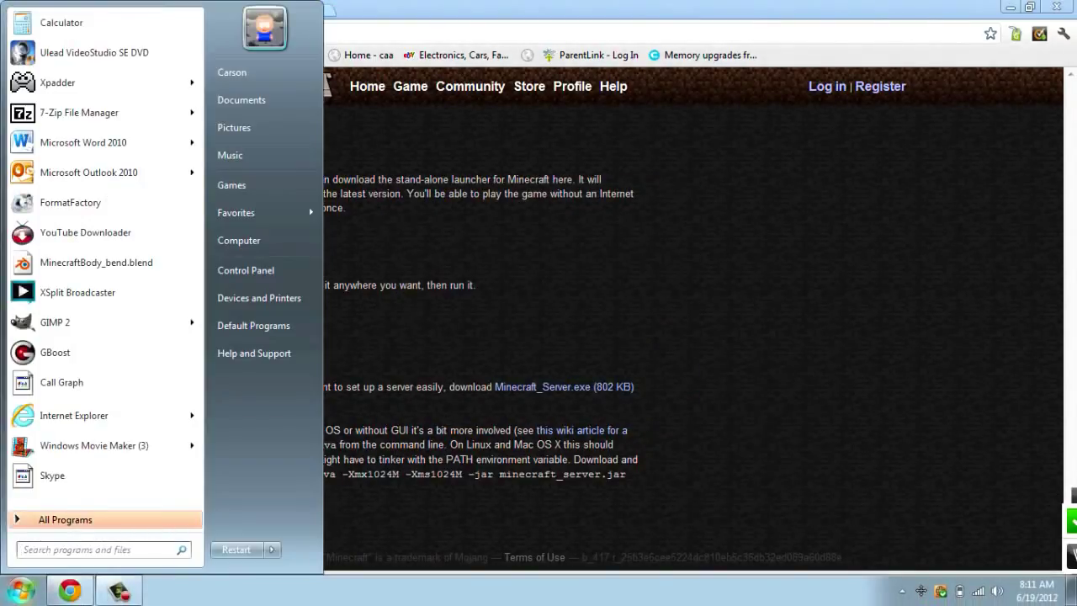
text(minecraft)
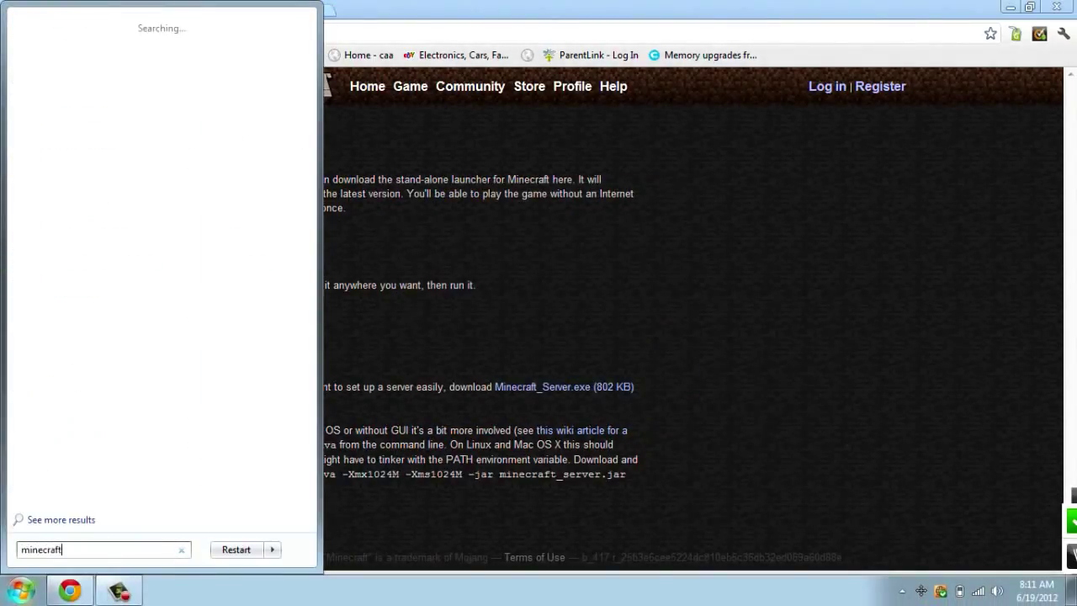
text(_server.exe)
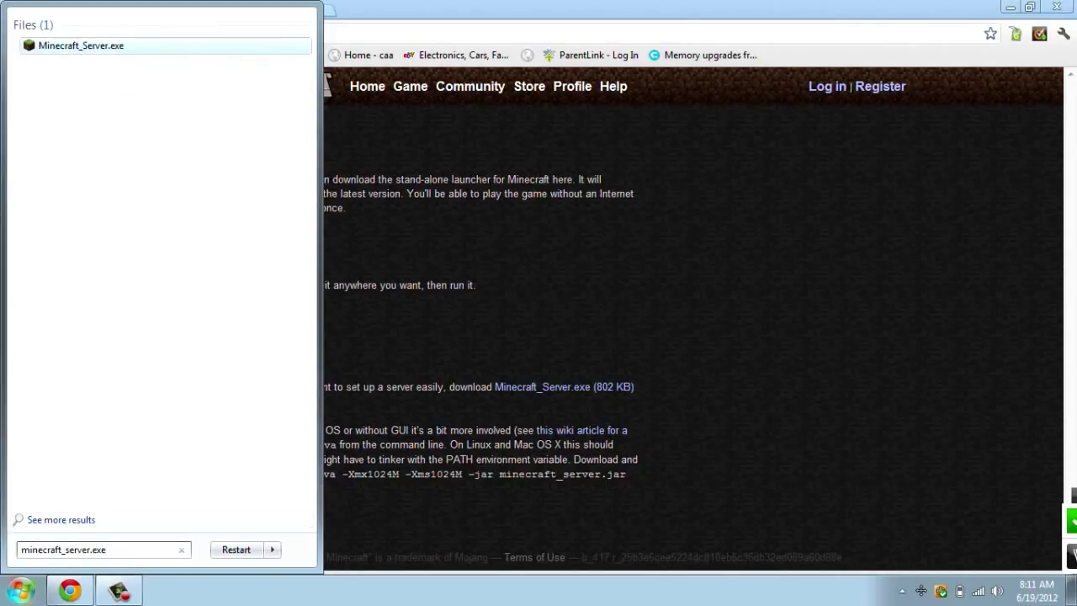
key(Return)
key(super+d)
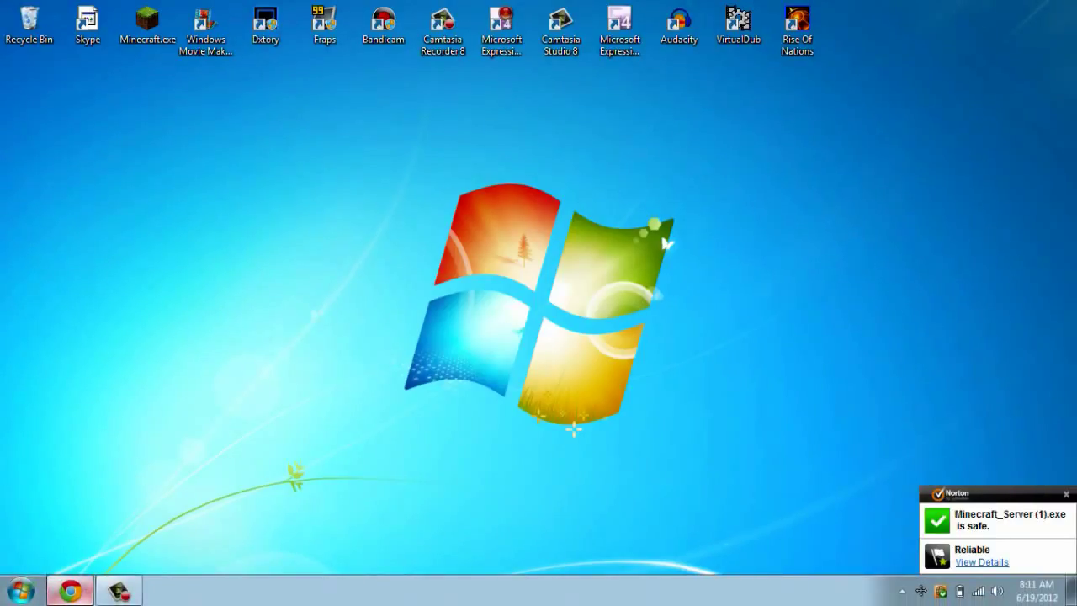
Scroll through the Softonic Hamachi download page in Chrome, then return to the minecraft.net tab
click(73, 589)
click(227, 11)
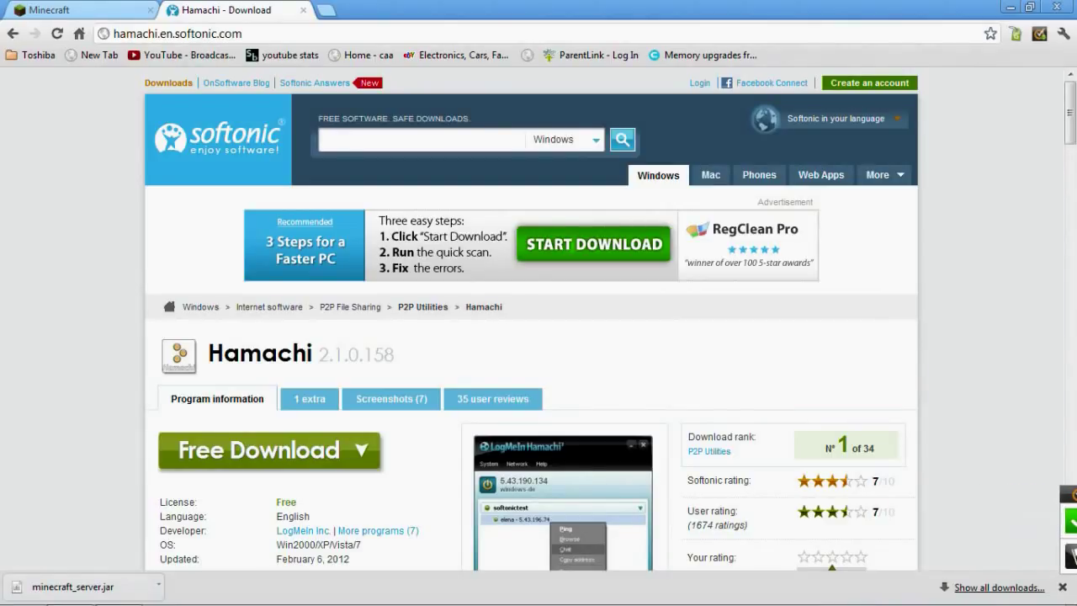
scroll(387, 400, down, 1)
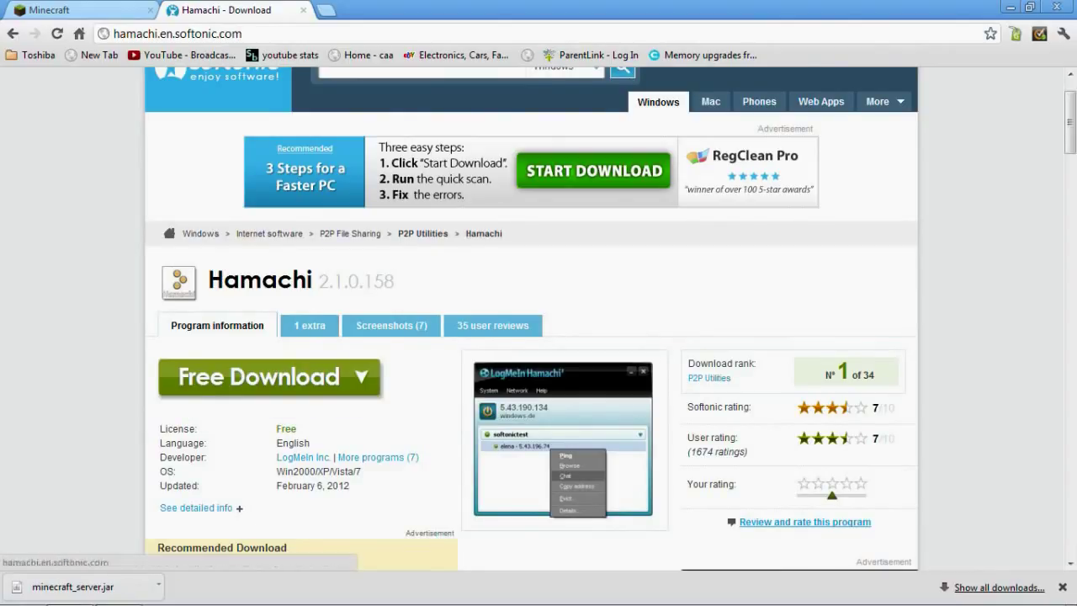
click(75, 10)
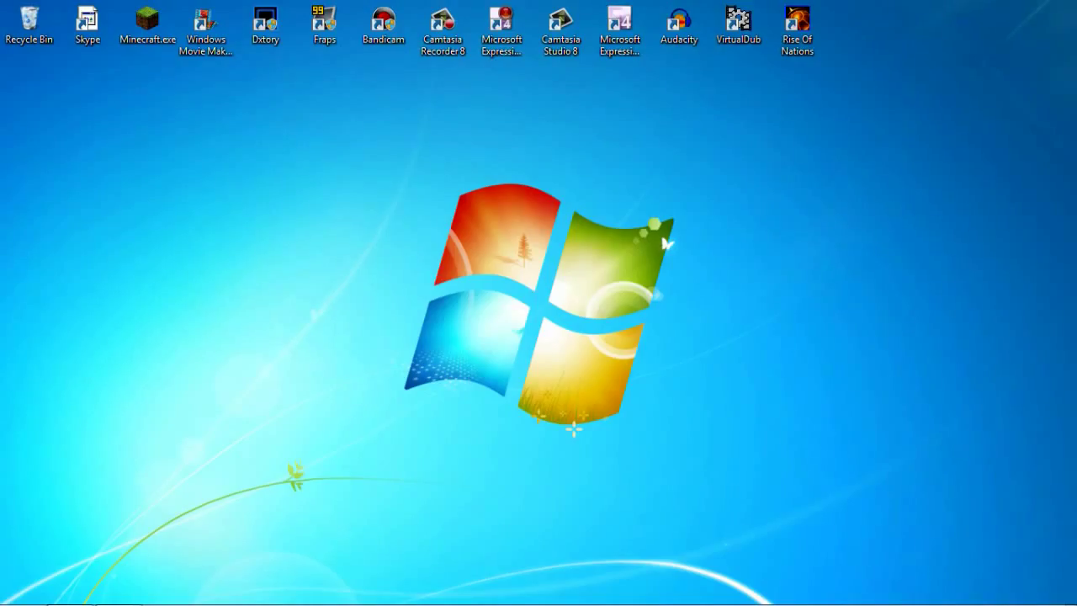
Create a new folder on the desktop named 'Test Server'
right_click(646, 211)
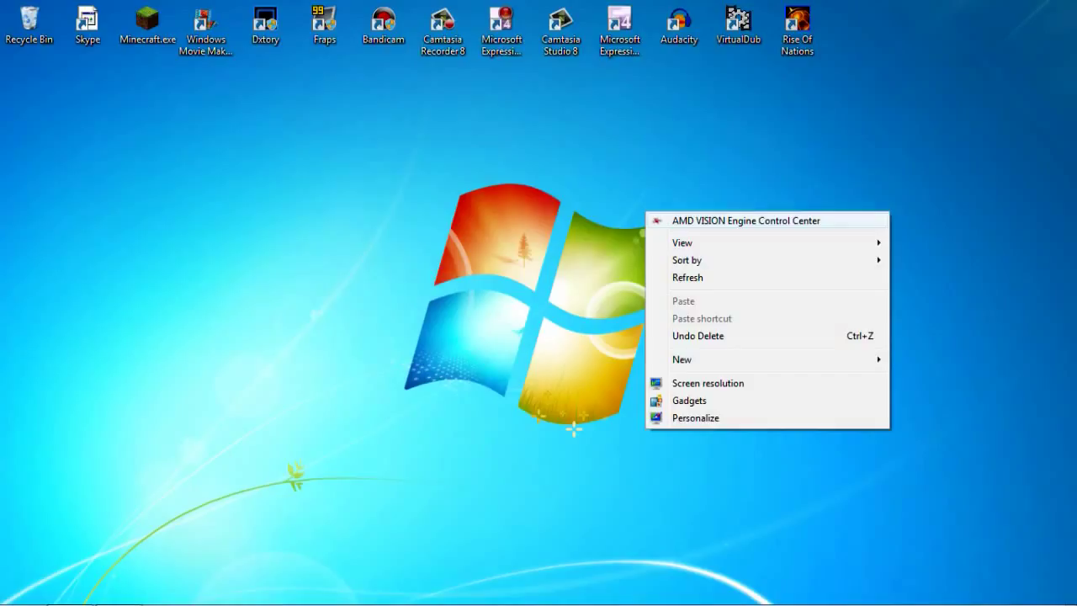
mouse_move(699, 360)
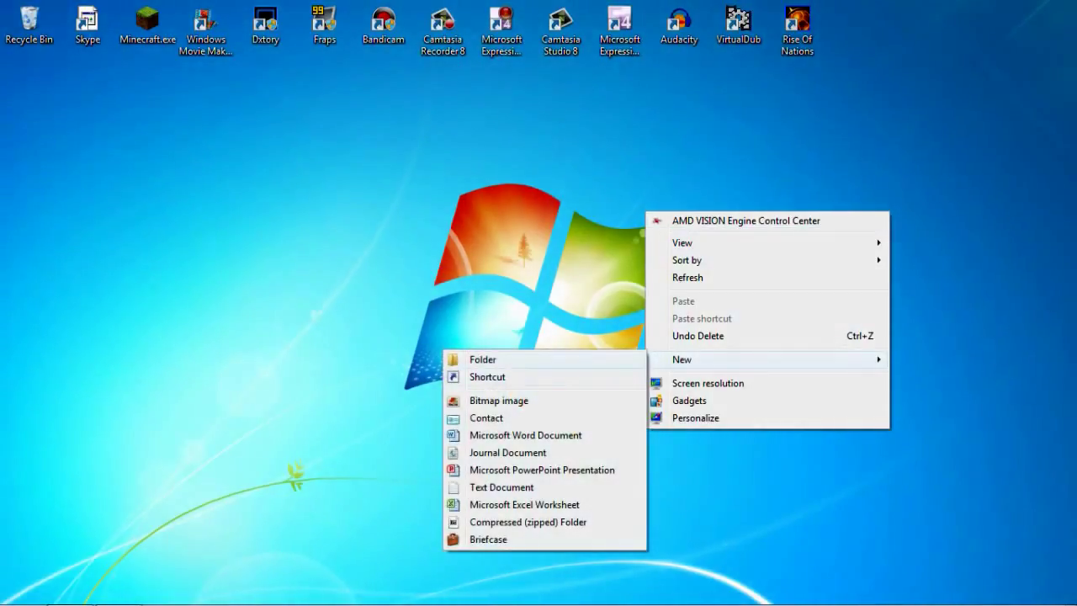
click(482, 360)
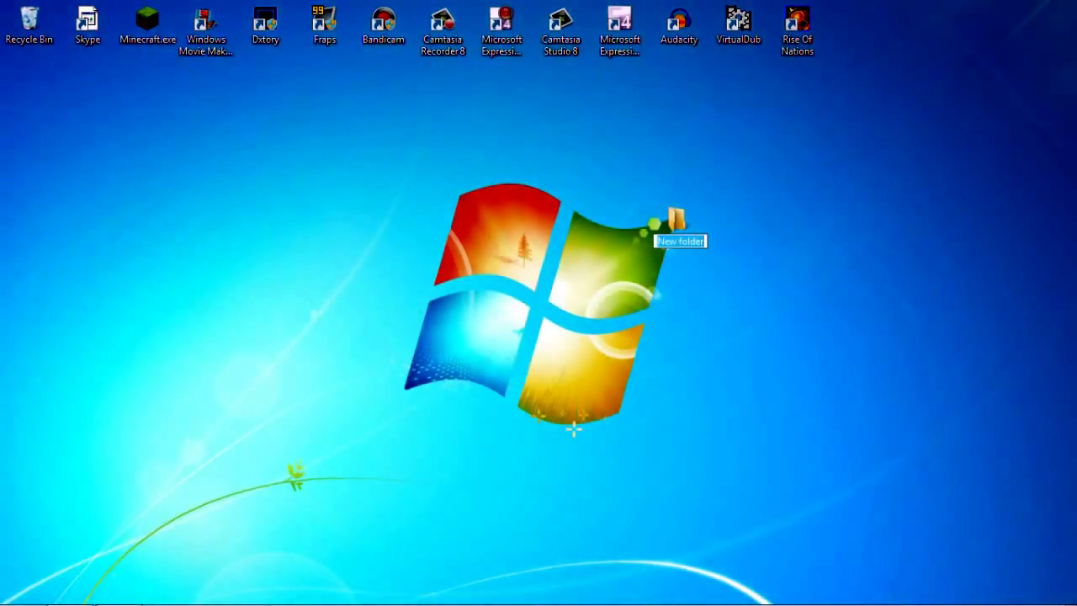
text(Test)
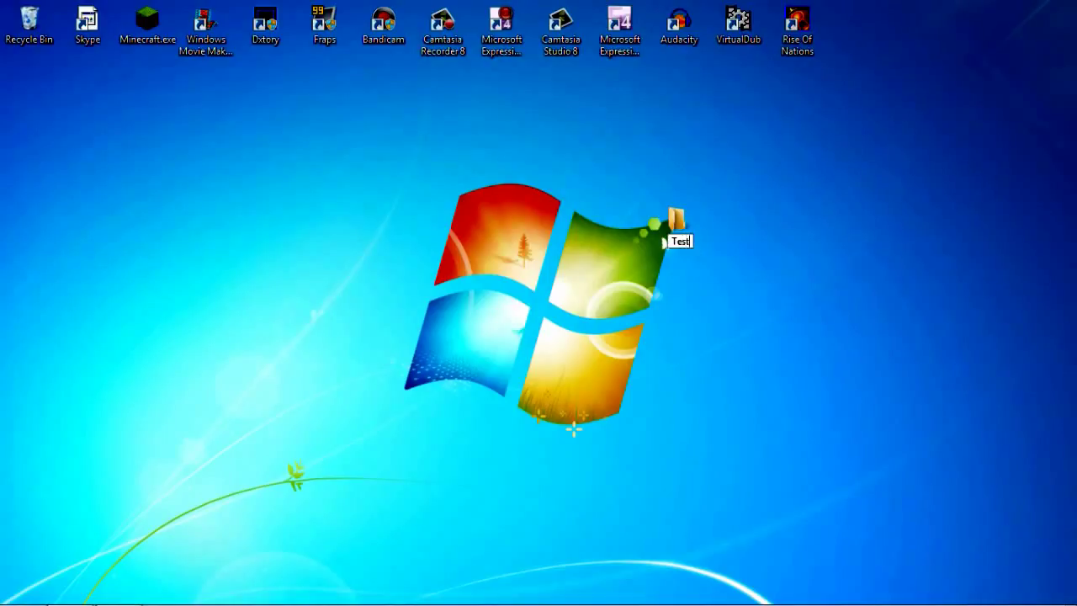
text( Server)
key(Return)
Open Test Server and drag Minecraft_Server.exe into it from a Start Menu search
double_click(664, 240)
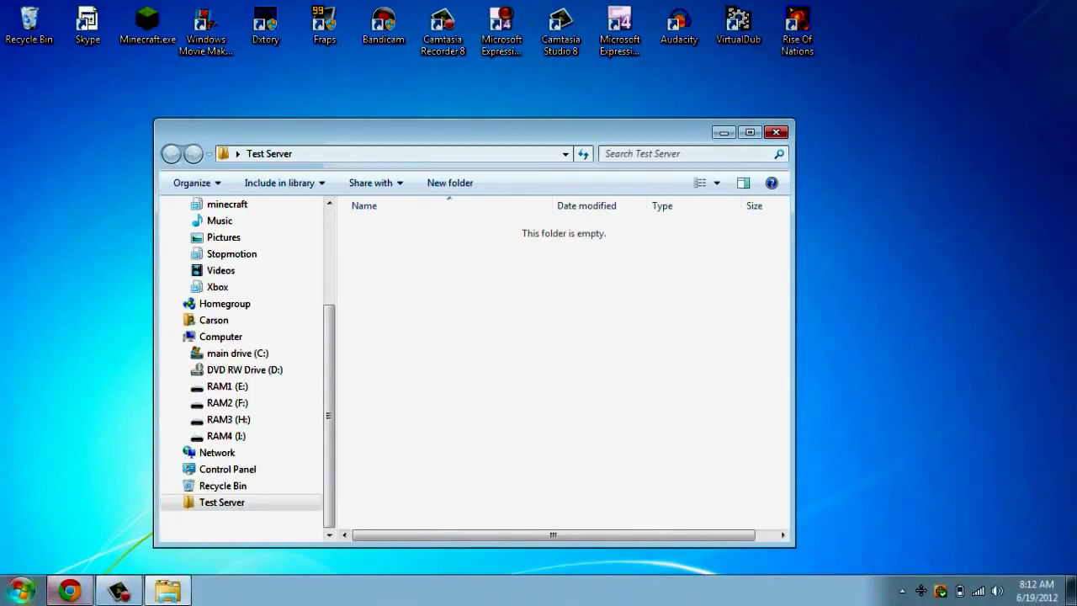
click(21, 589)
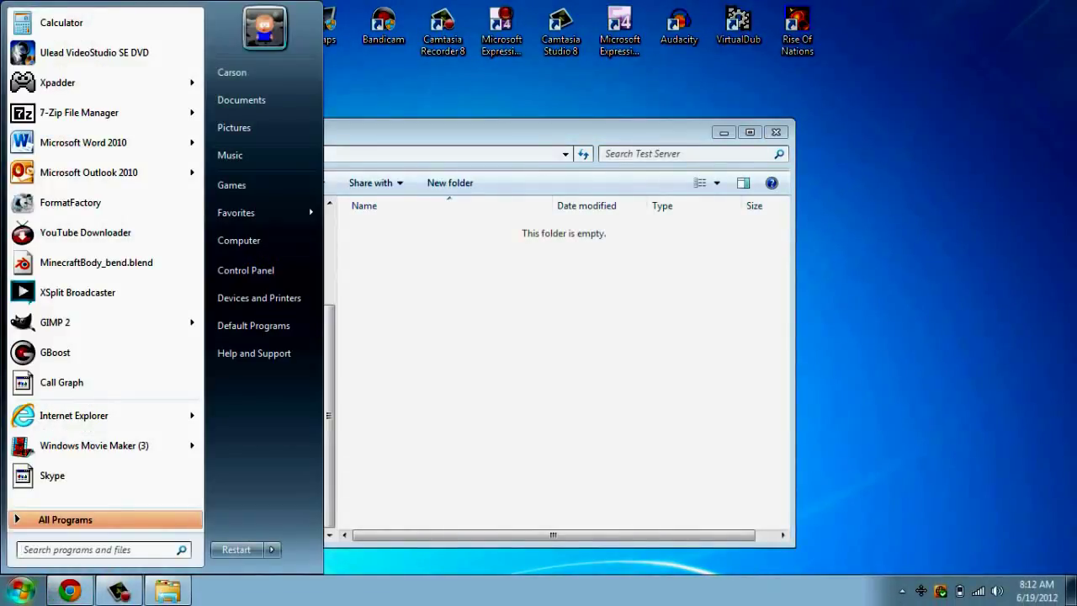
text(MInec)
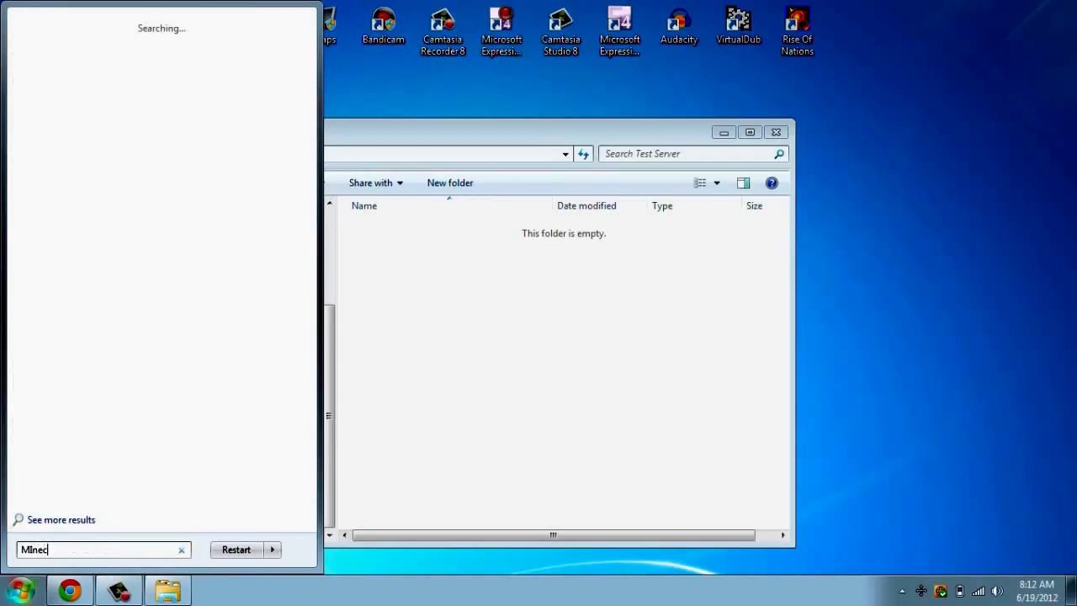
text(raft_server)
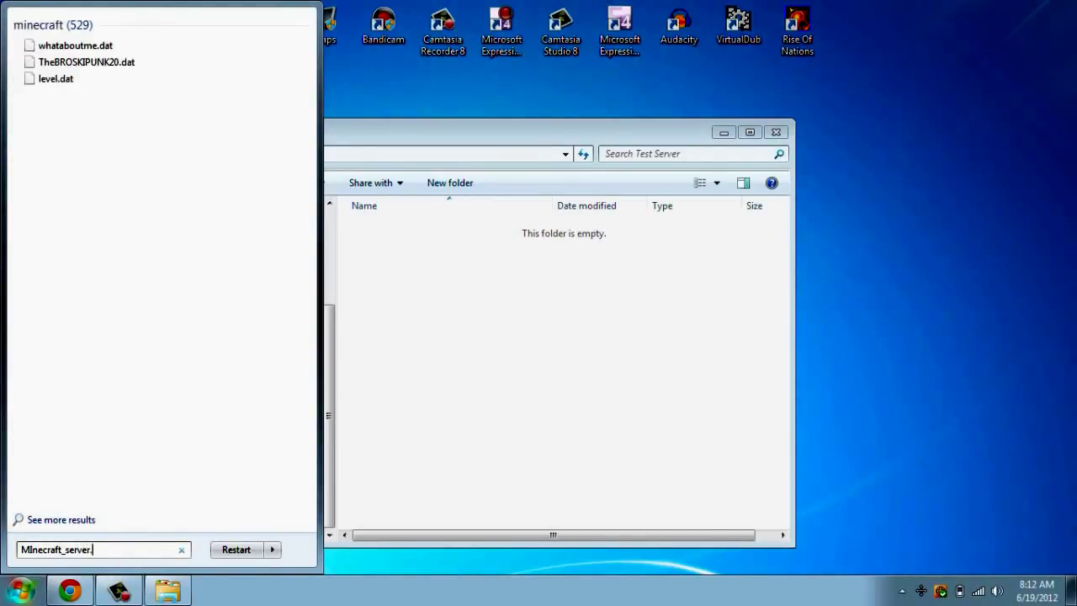
text(.exe)
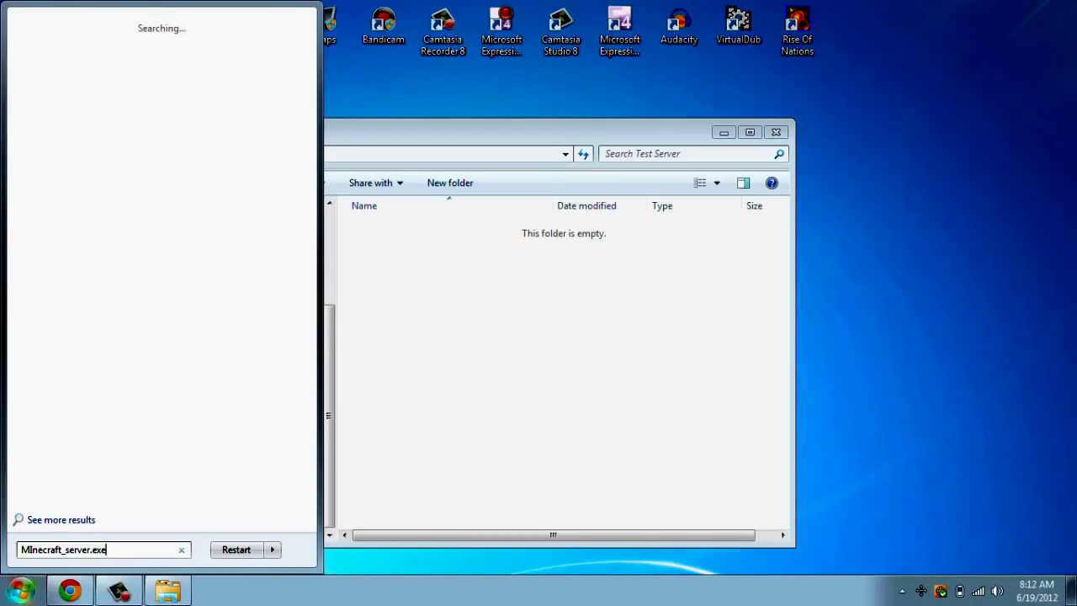
drag(80, 46, 458, 371)
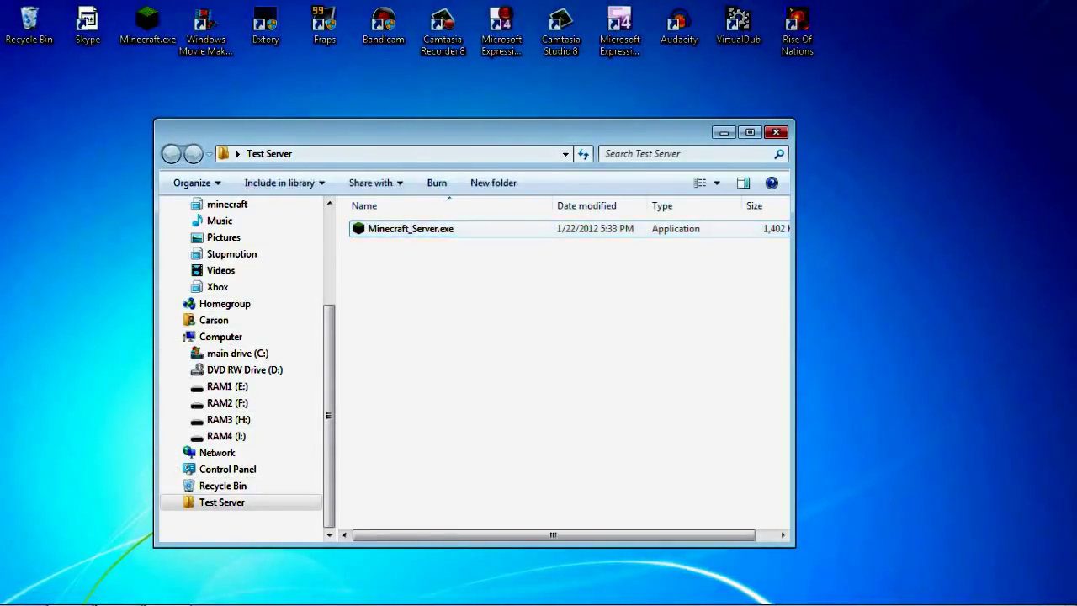
Launch Minecraft_Server.exe from Test Server, confirming Run in the security warning
double_click(411, 228)
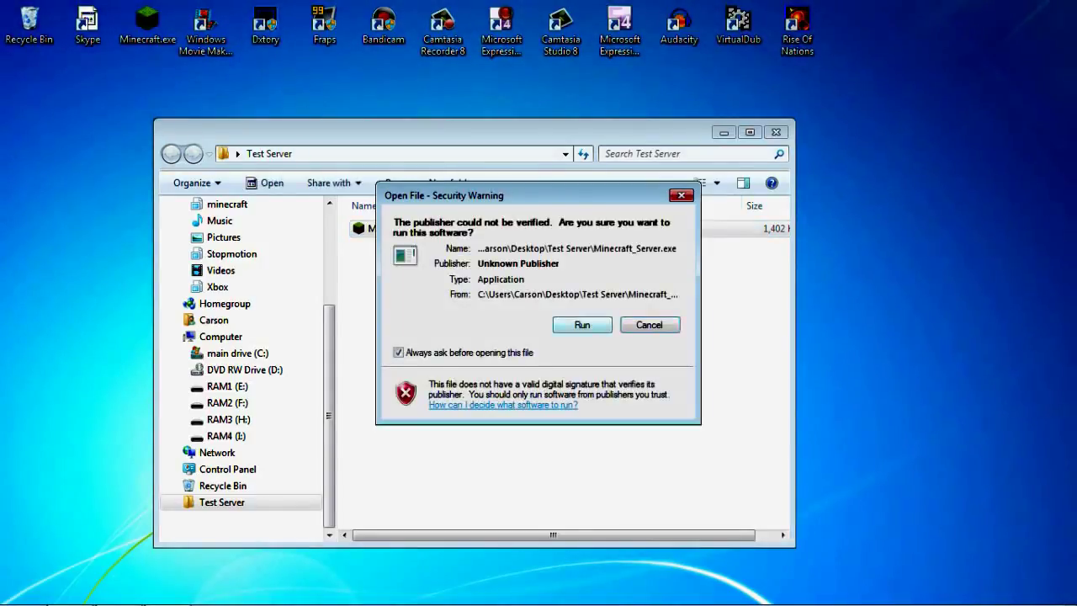
key(Return)
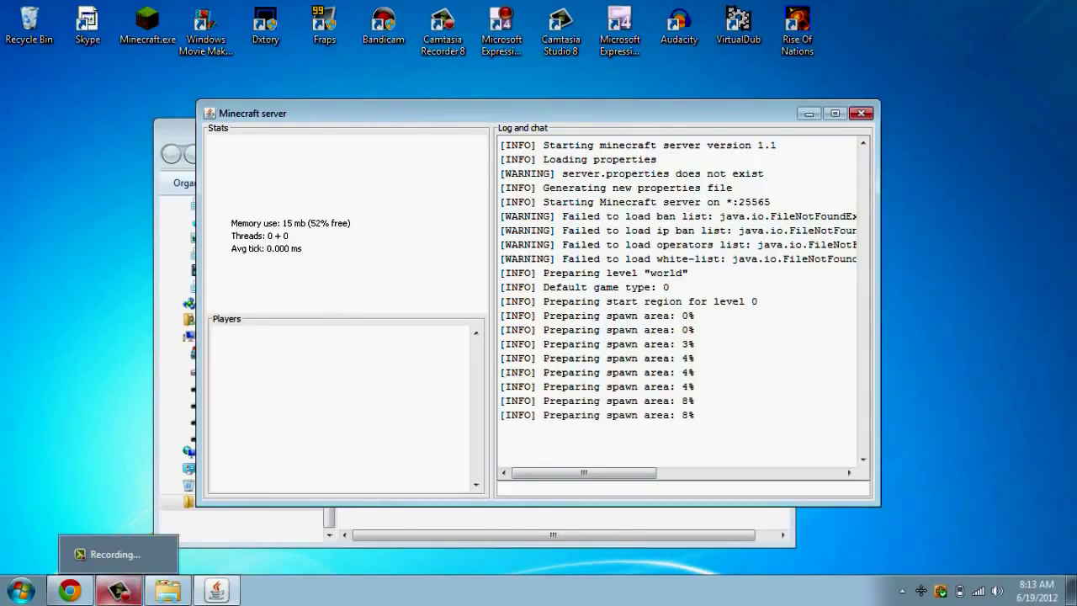
Enter the 'stop' command in the server console
click(118, 591)
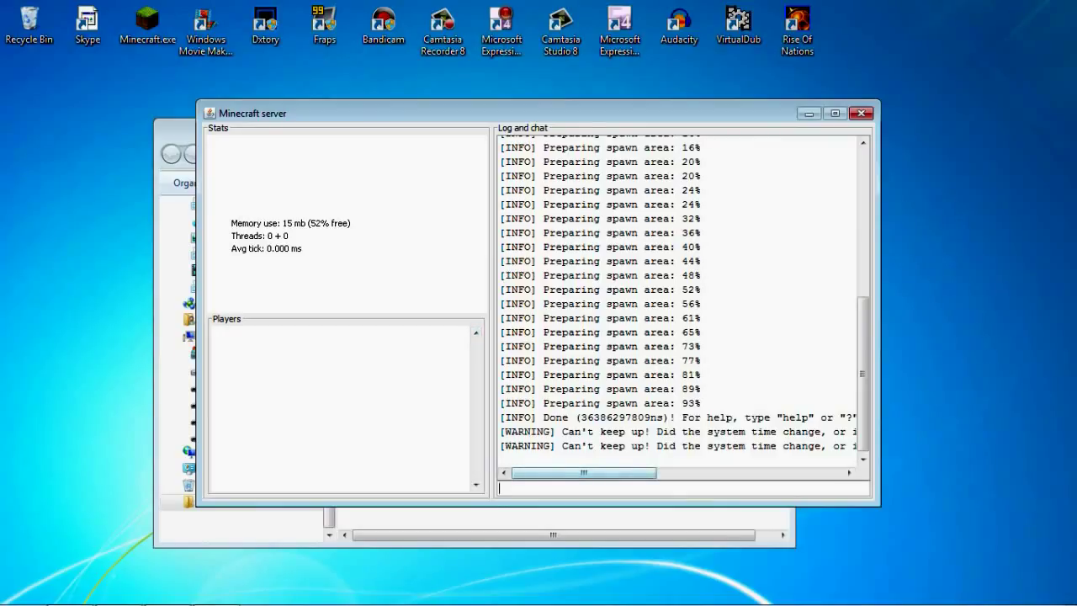
text(stop)
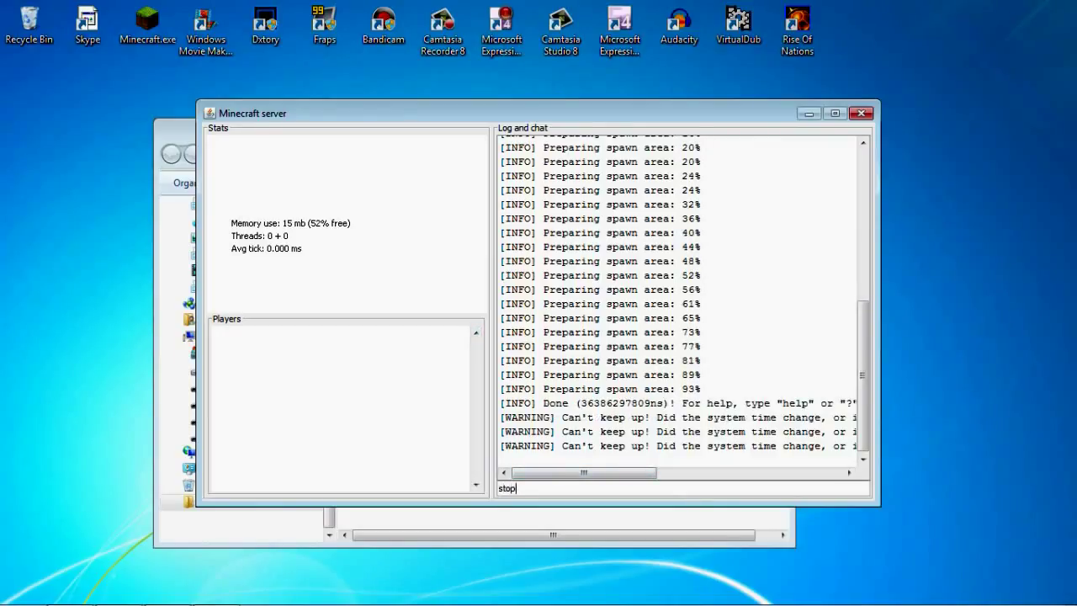
key(Return)
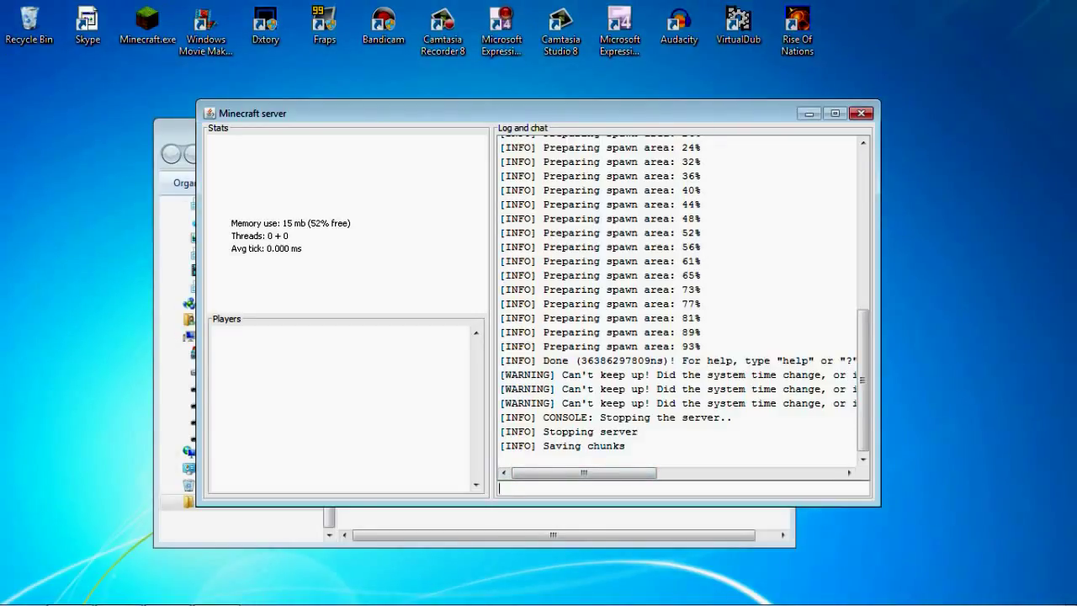
Look inside the generated world folder, then go back to Test Server
key(alt+Tab)
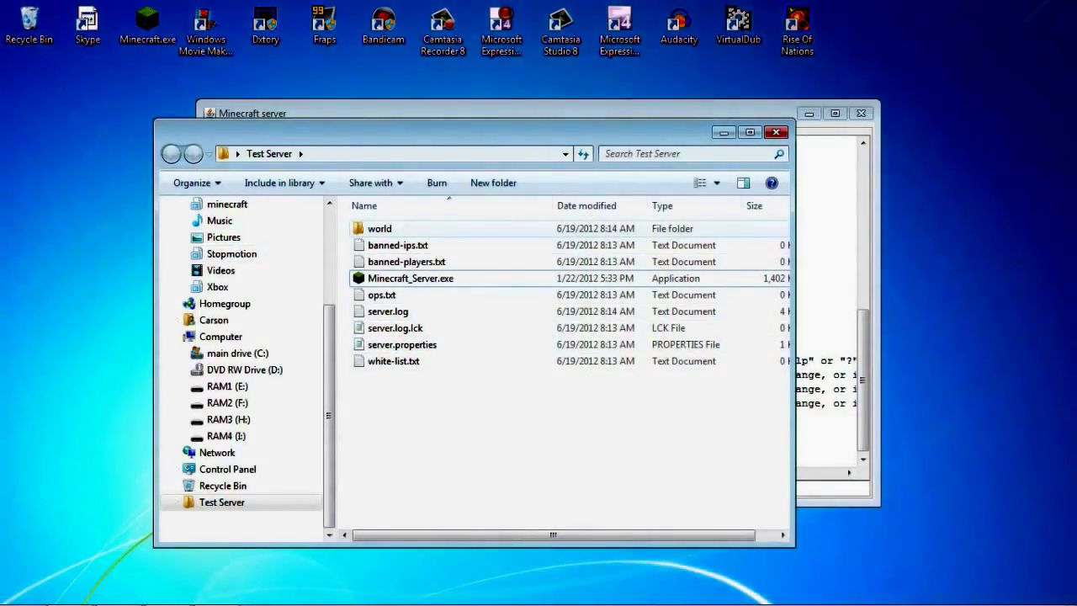
click(379, 228)
key(Return)
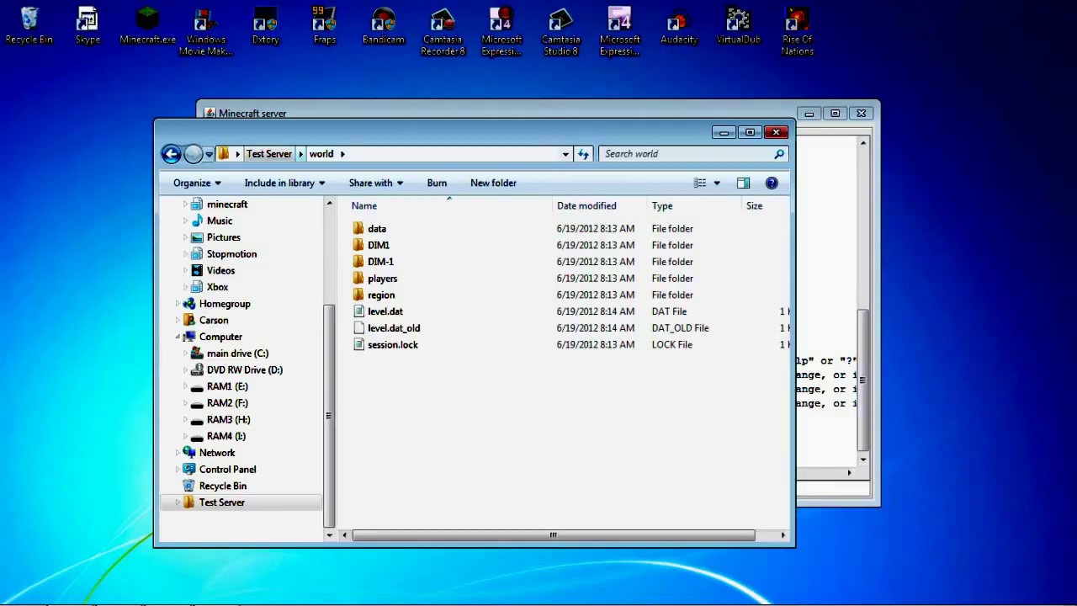
click(171, 153)
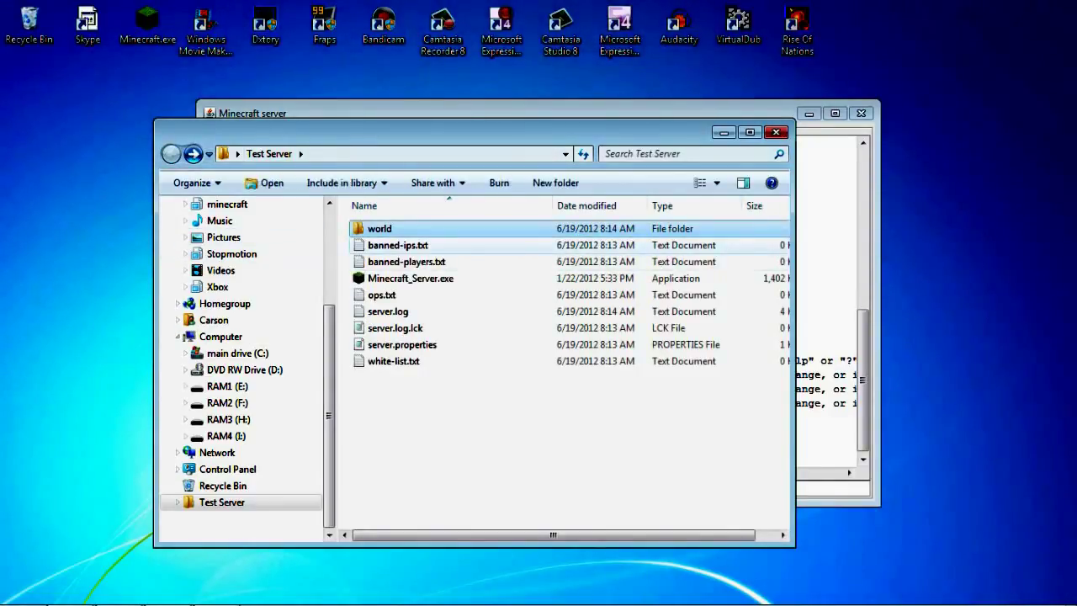
Select banned-ips.txt, banned-players.txt, ops.txt and server.log in turn
click(398, 244)
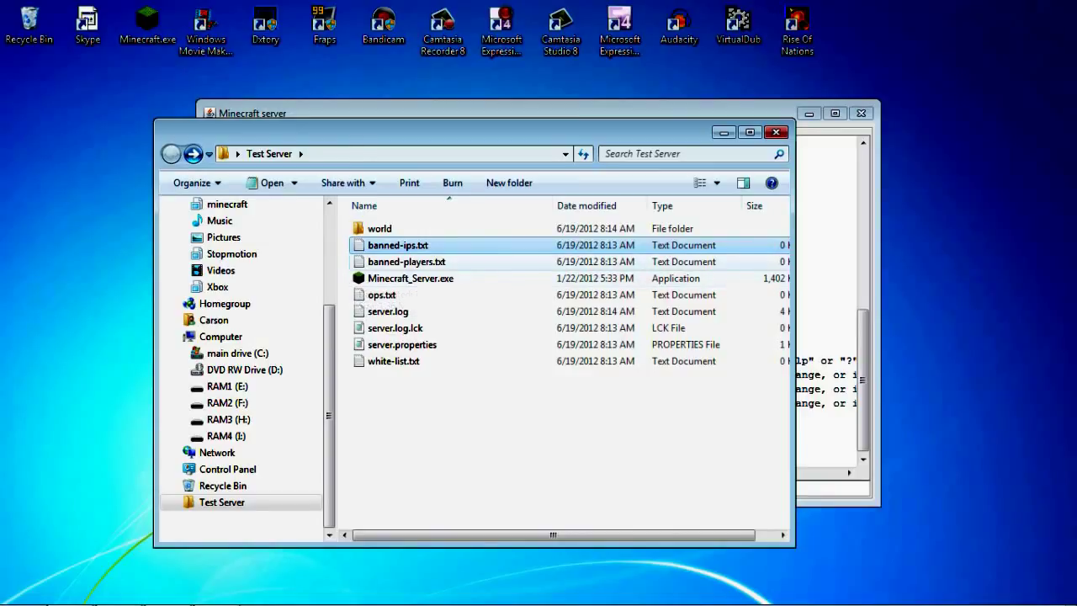
click(406, 262)
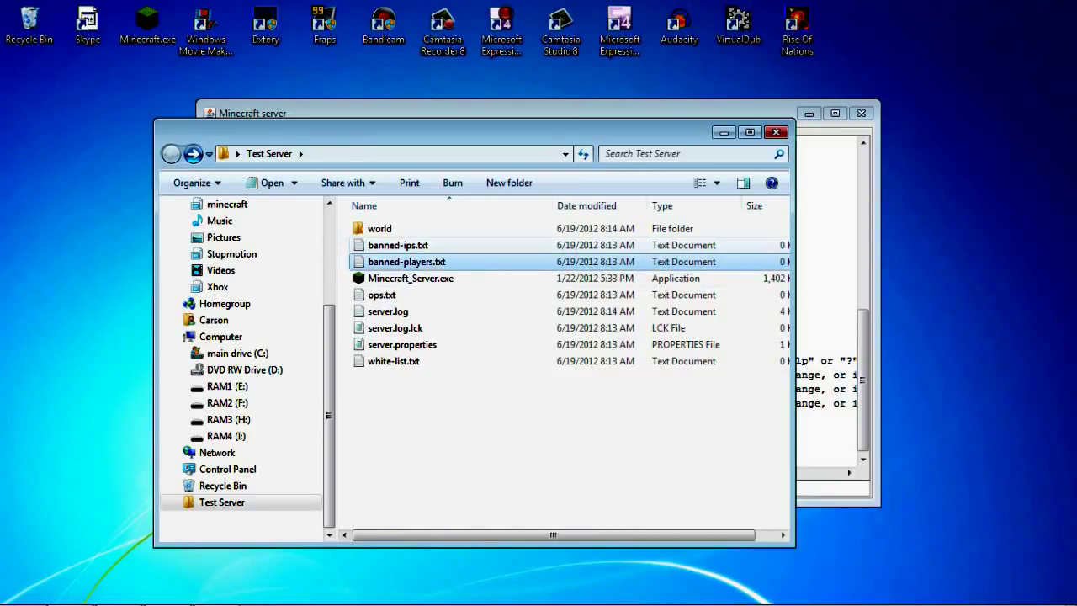
click(398, 245)
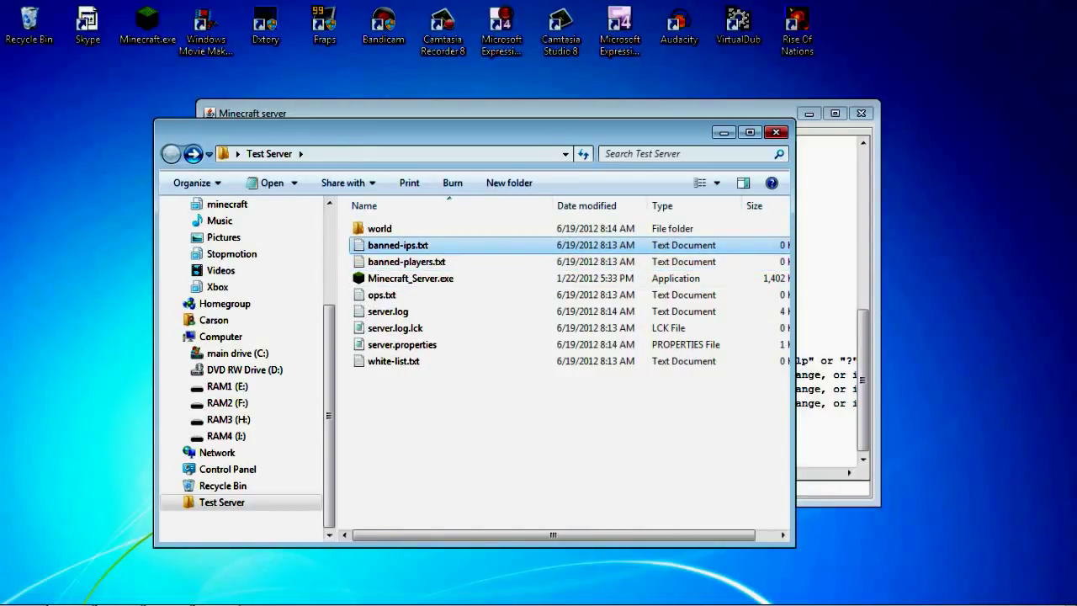
click(407, 261)
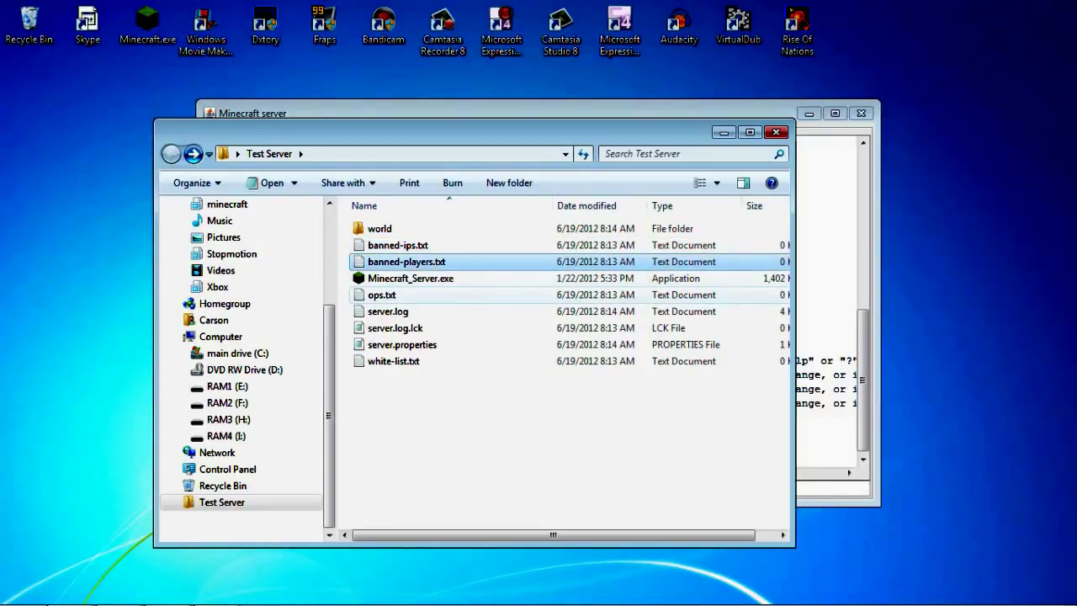
click(388, 311)
click(381, 294)
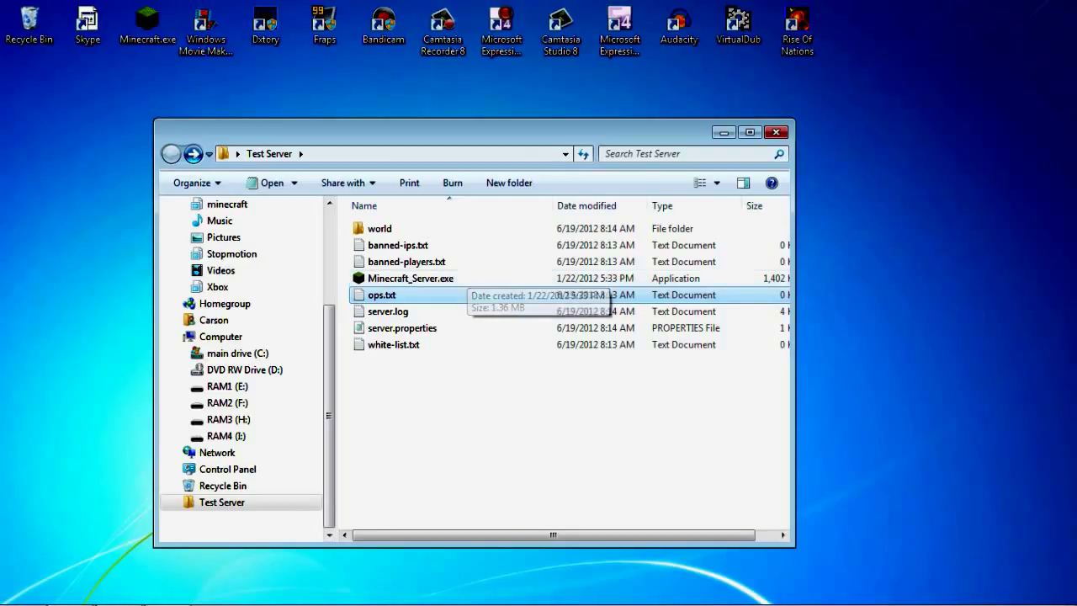
click(388, 311)
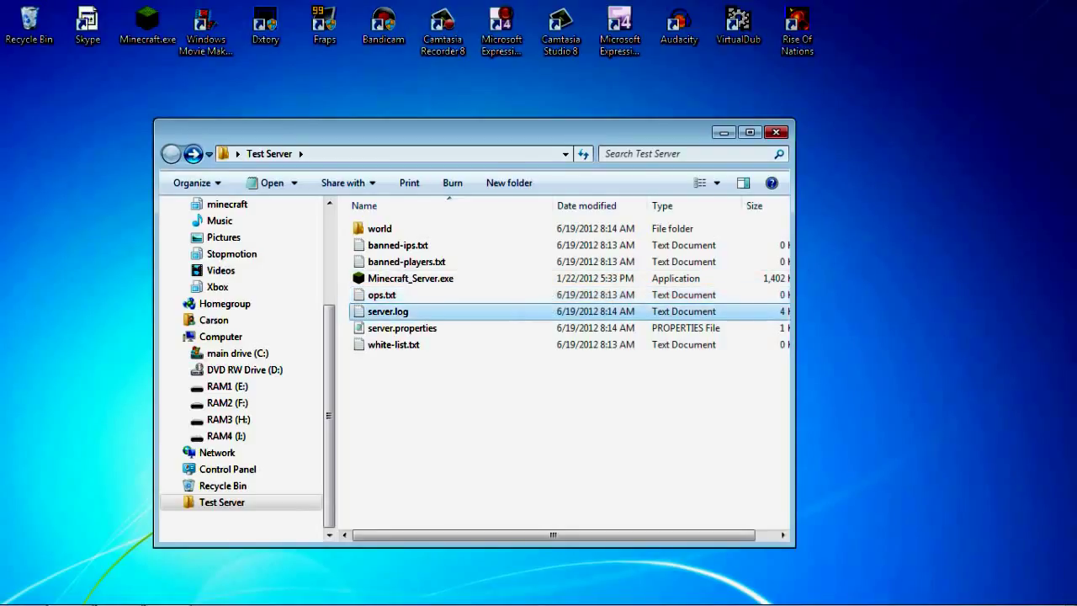
Open server.properties for editing in Notepad
right_click(381, 328)
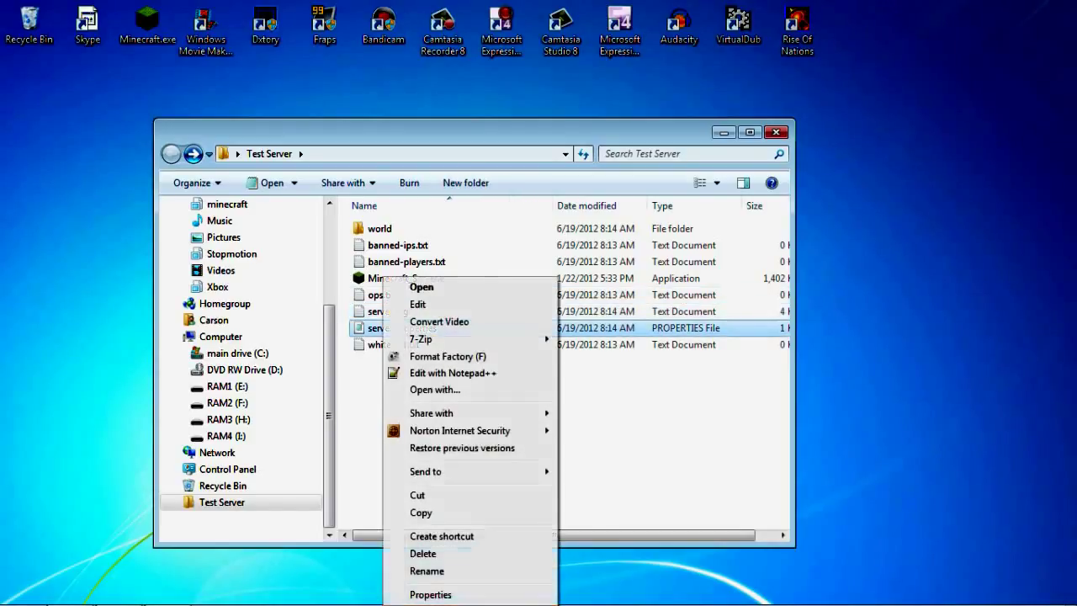
click(468, 279)
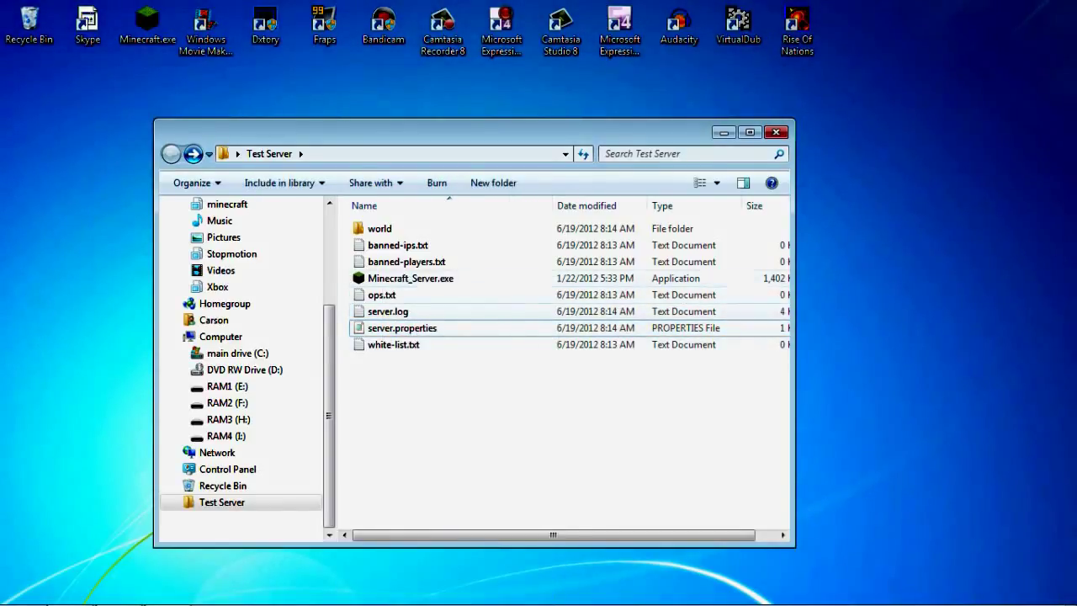
click(391, 328)
right_click(390, 328)
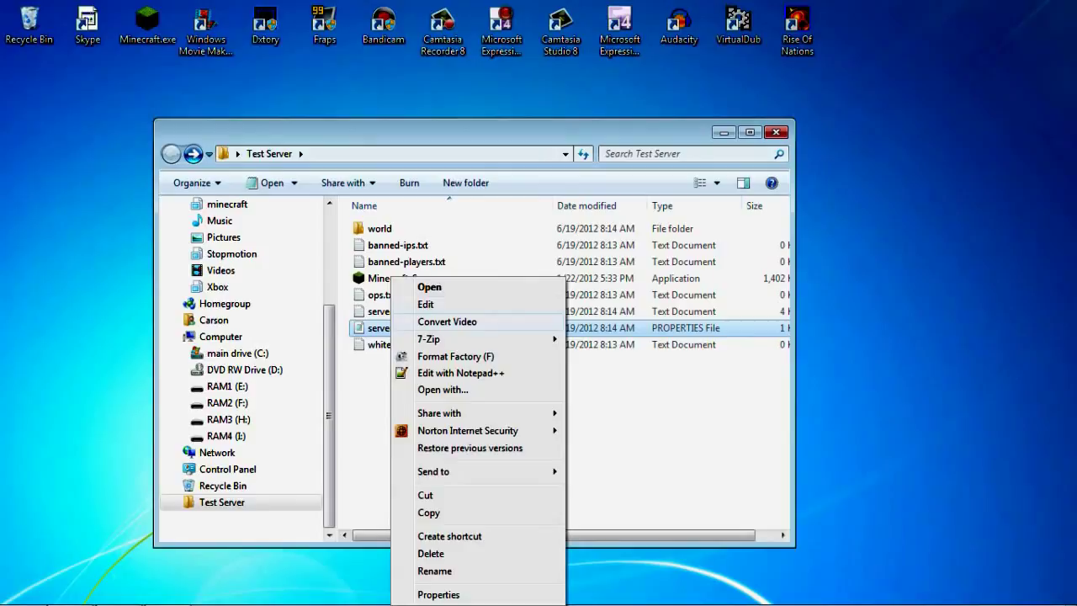
click(426, 304)
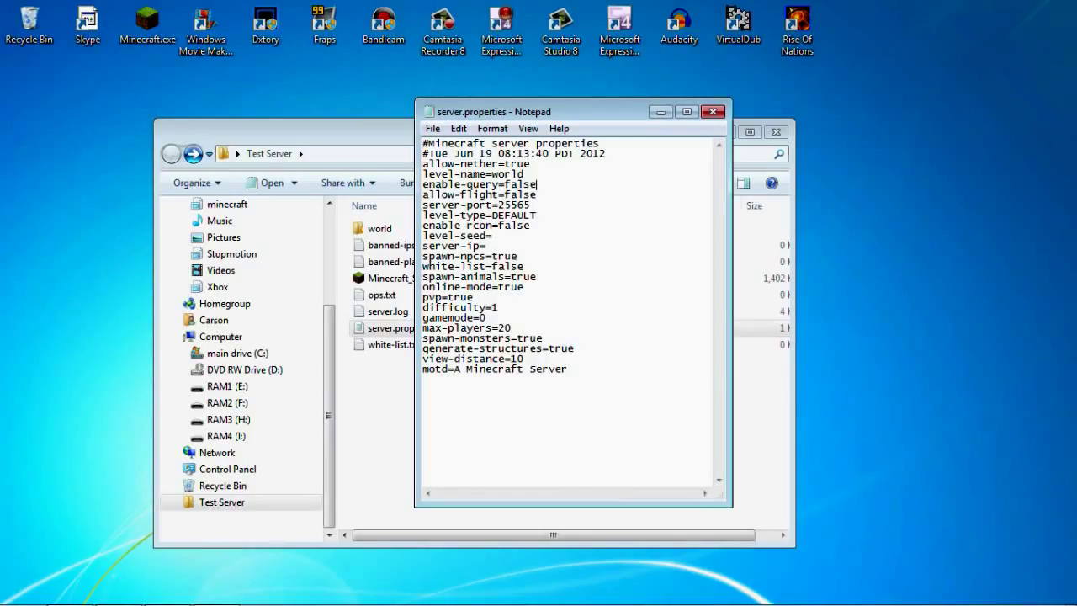
Change max-players from 20 to 1
click(537, 194)
click(530, 226)
key(Down)
key(Down)
key(Down)
key(End)
key(BackSpace)
key(BackSpace)
text(1)
Replace the motd 'Minecraft Server' with 'I am teaching!!!' and save the file
drag(568, 369, 467, 369)
key(BackSpace)
key(BackSpace)
key(BackSpace)
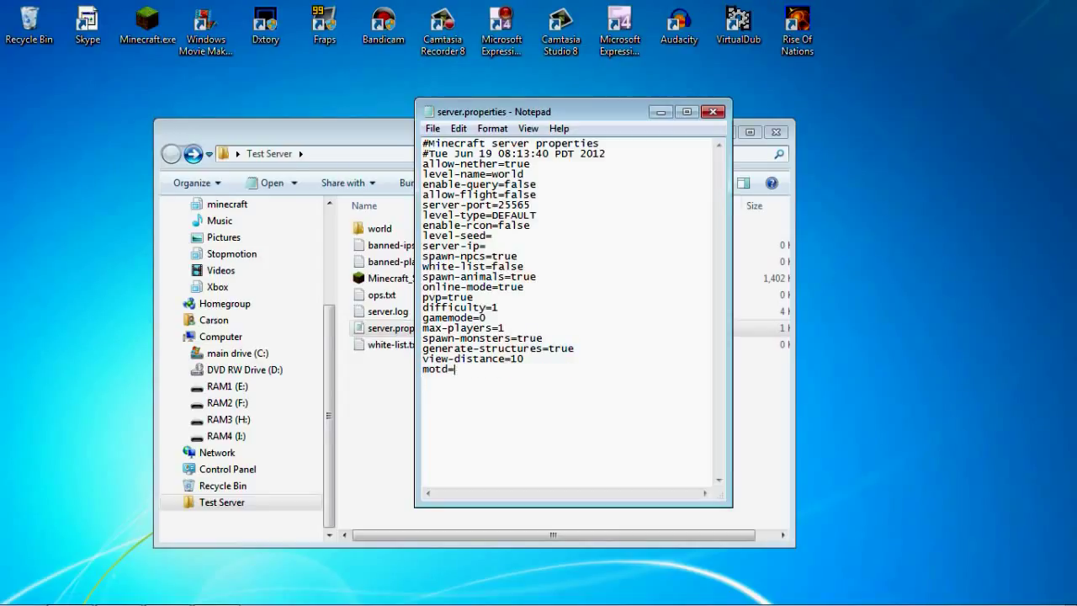
text(I am teaching!!!)
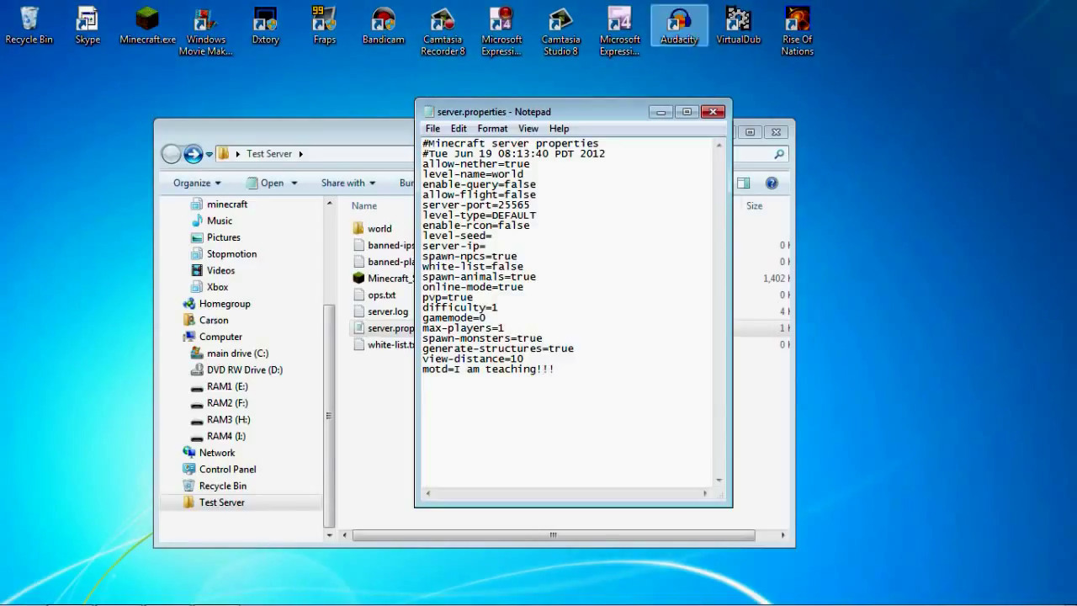
click(713, 111)
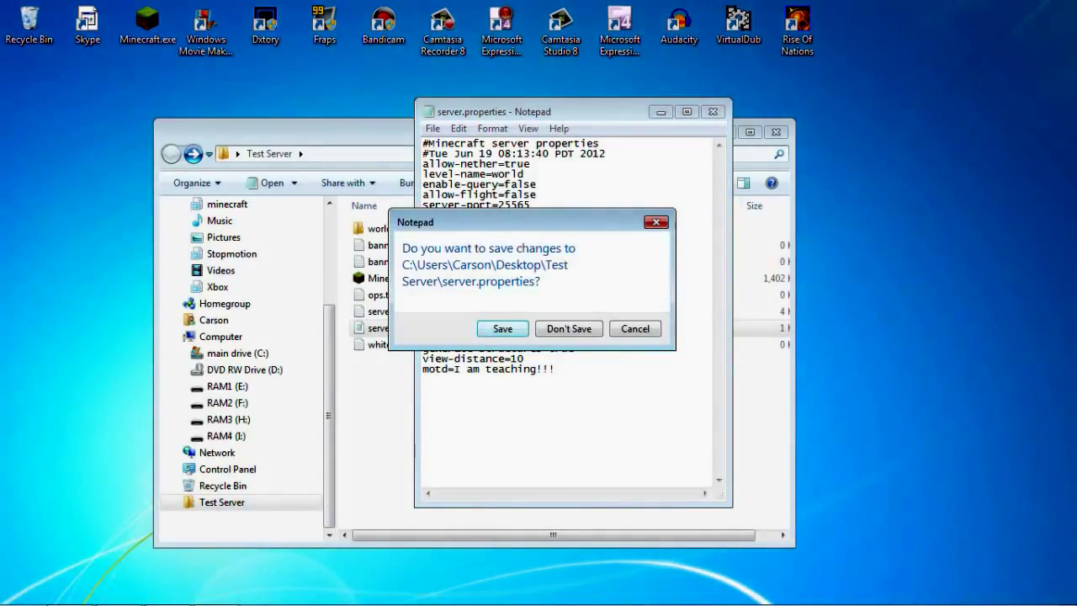
key(Return)
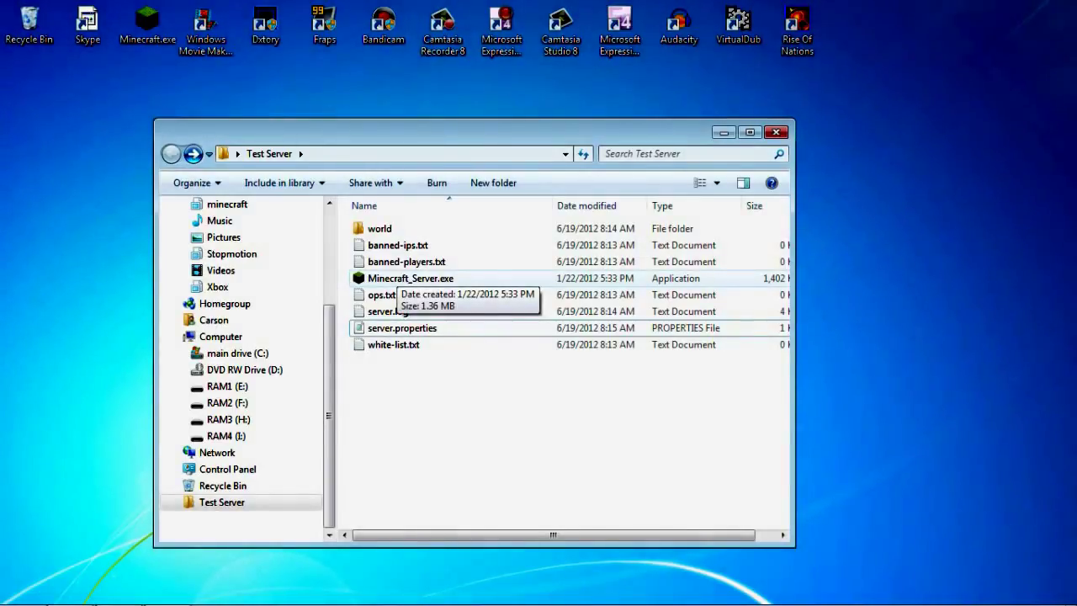
Relaunch Minecraft_Server.exe past the security warning so it prepares the spawn area with the edited properties
double_click(411, 277)
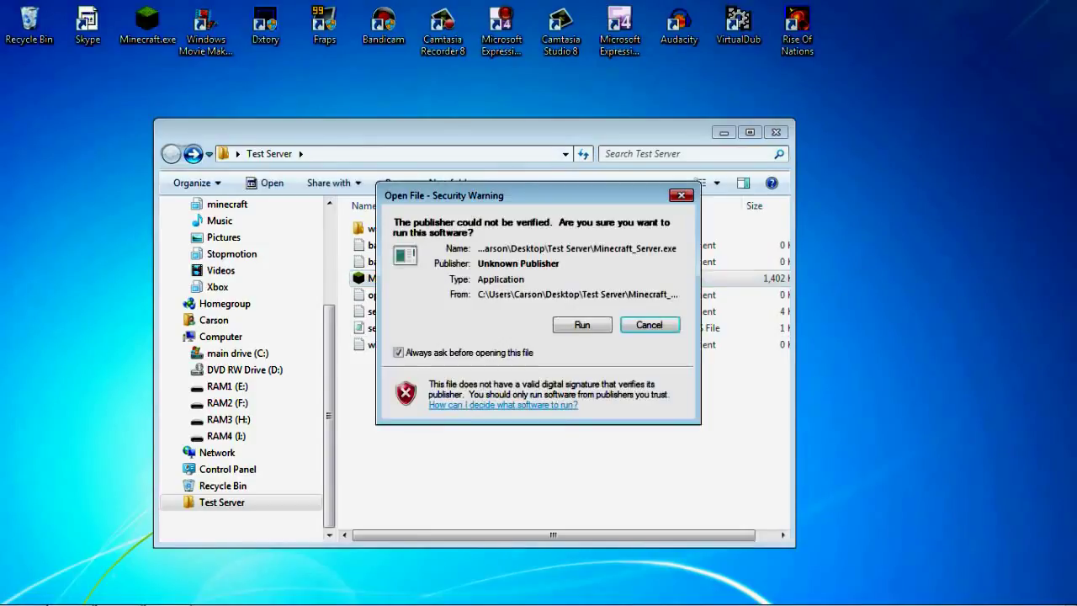
click(583, 327)
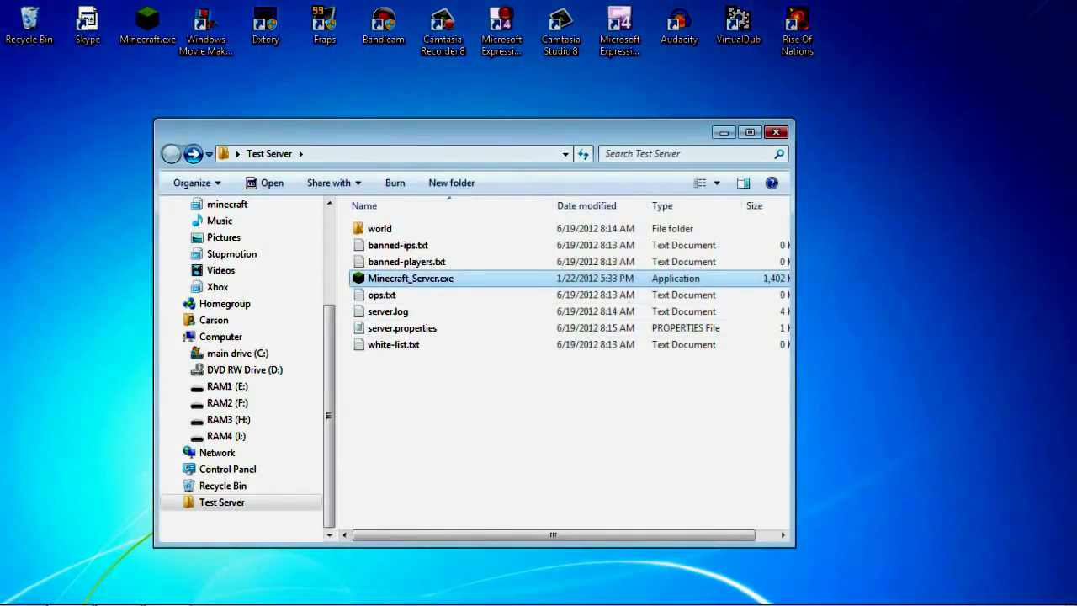
key(Return)
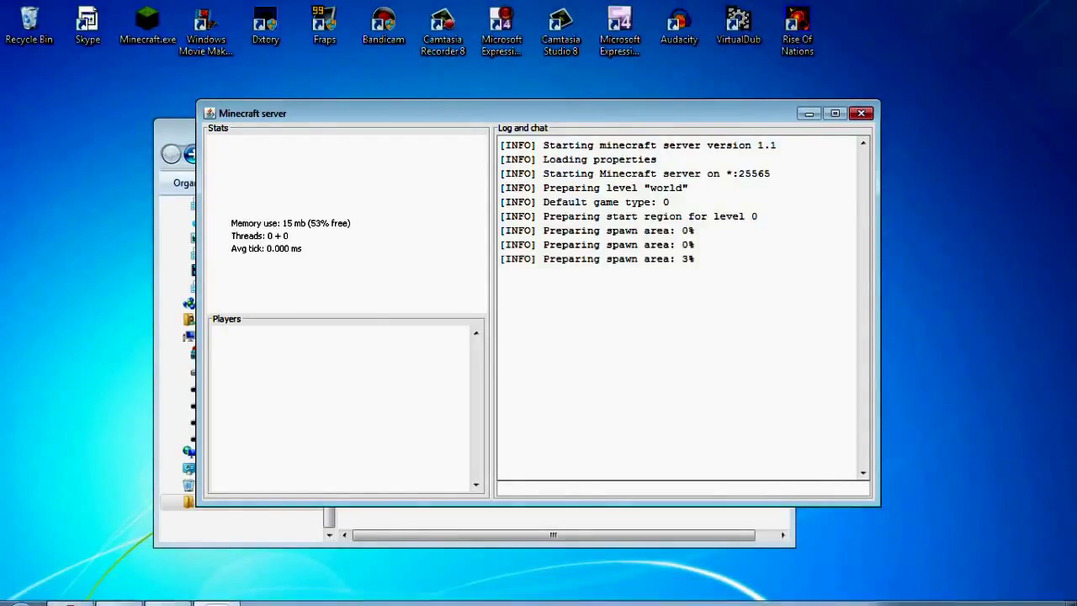
mouse_move(69, 590)
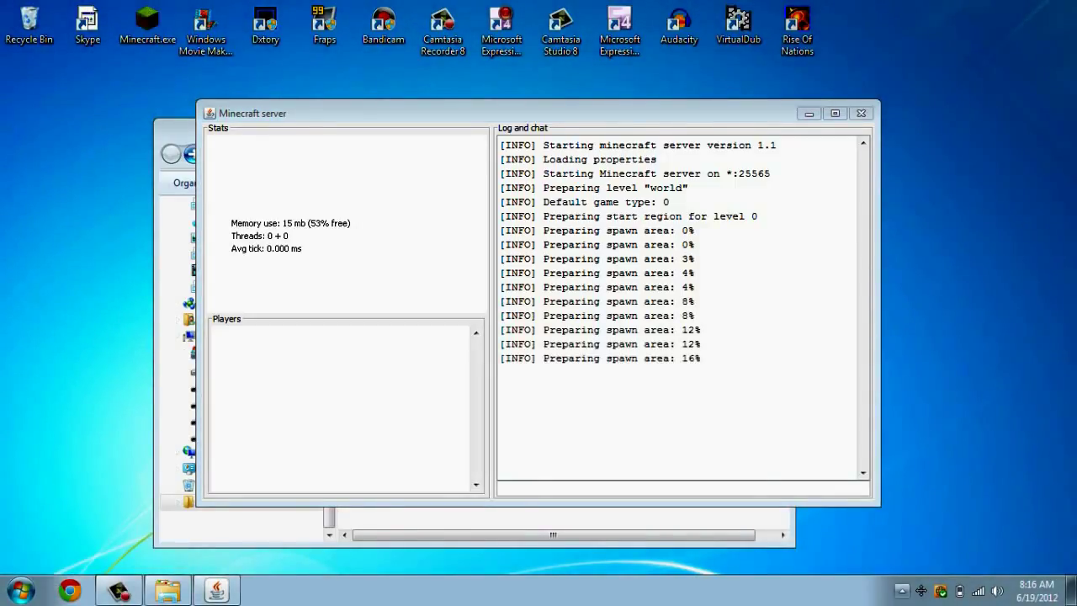
Launch LogMeIn Hamachi by searching for 'hamachi' in the Start menu
click(902, 591)
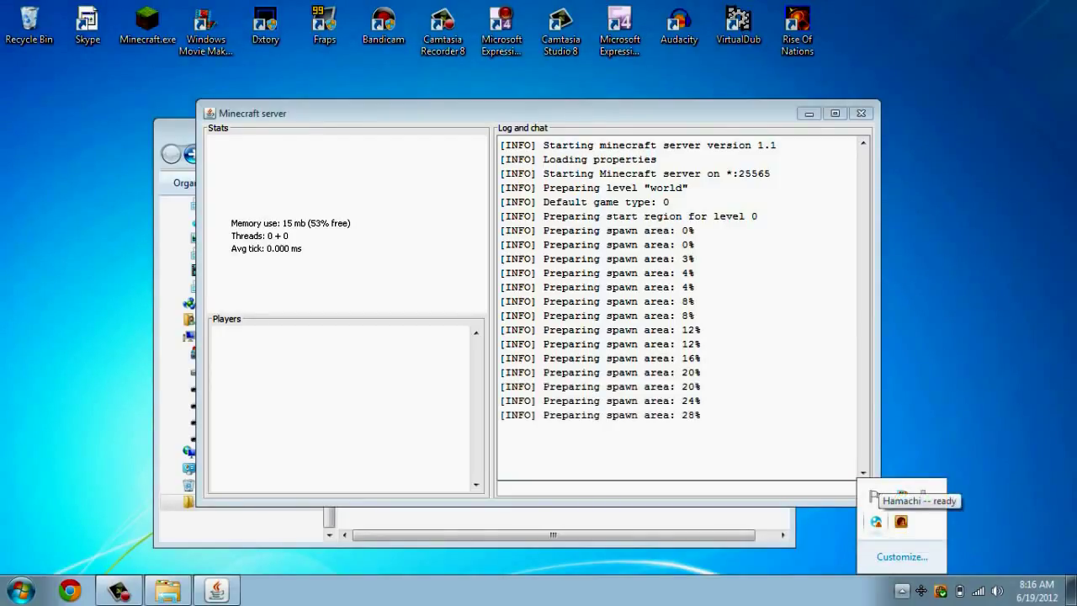
click(20, 590)
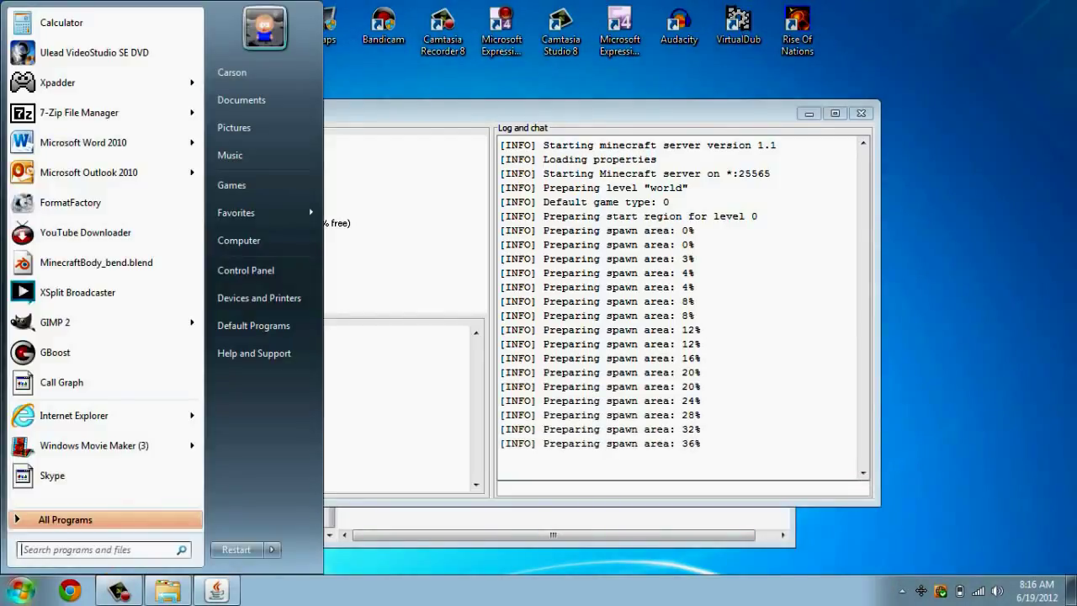
text(hamachi)
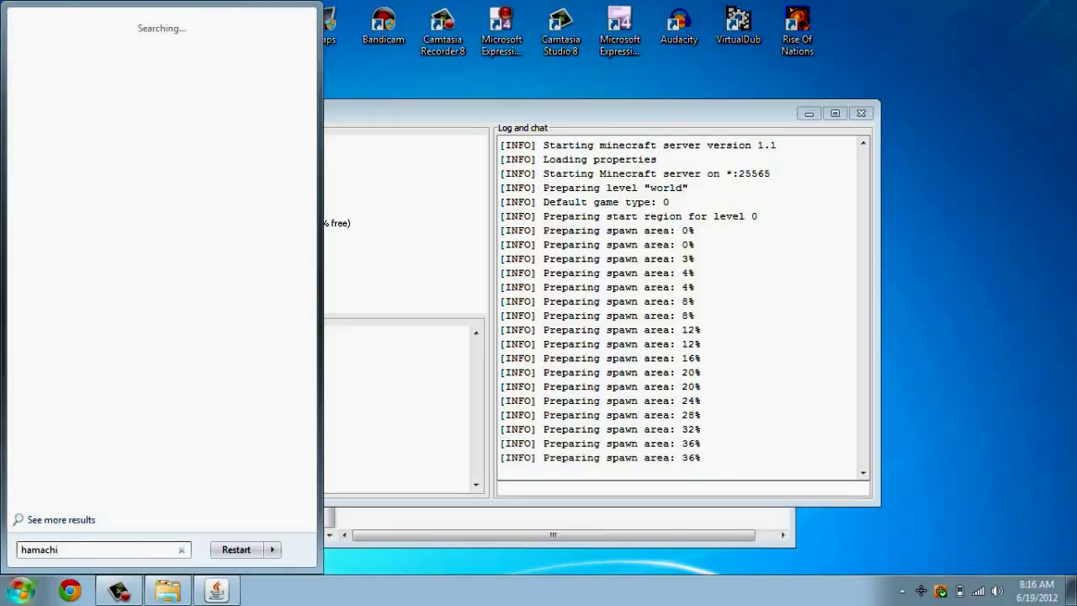
key(Return)
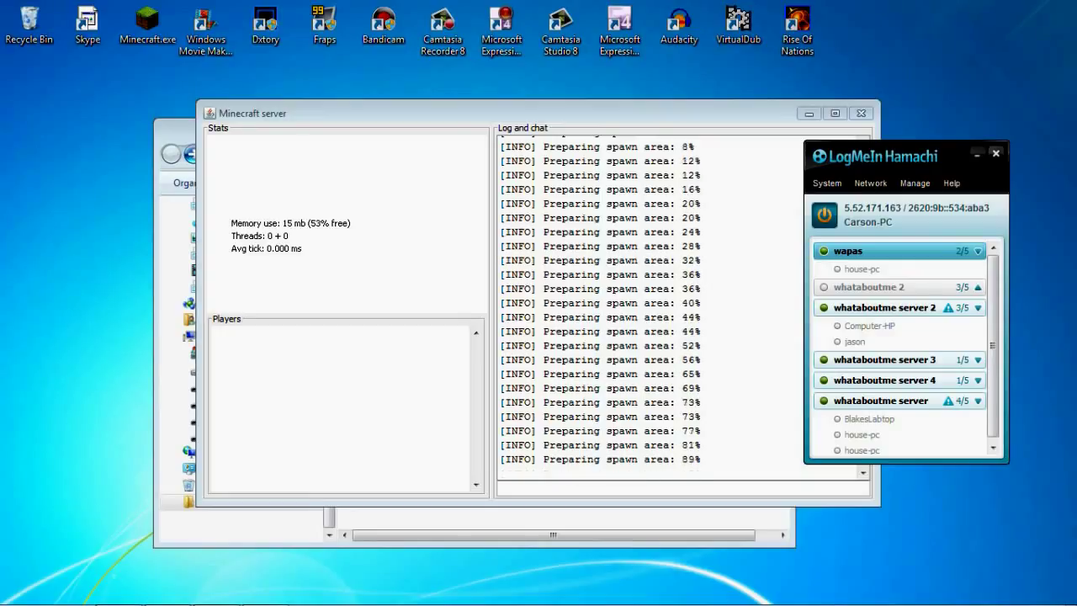
Look through Hamachi's Network menu and the copy options for this computer's IP address
click(871, 182)
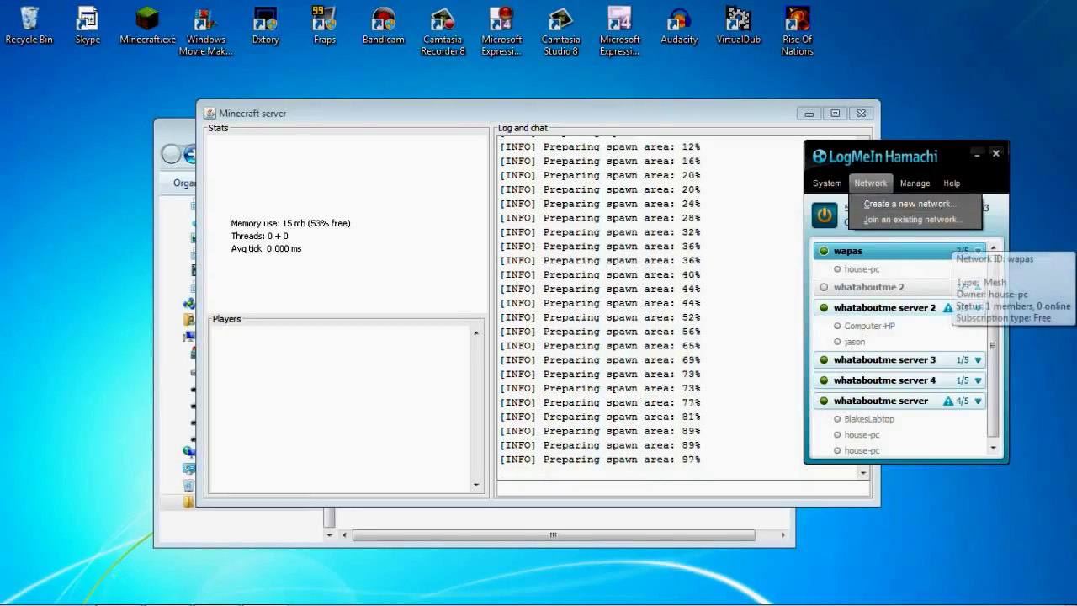
key(Escape)
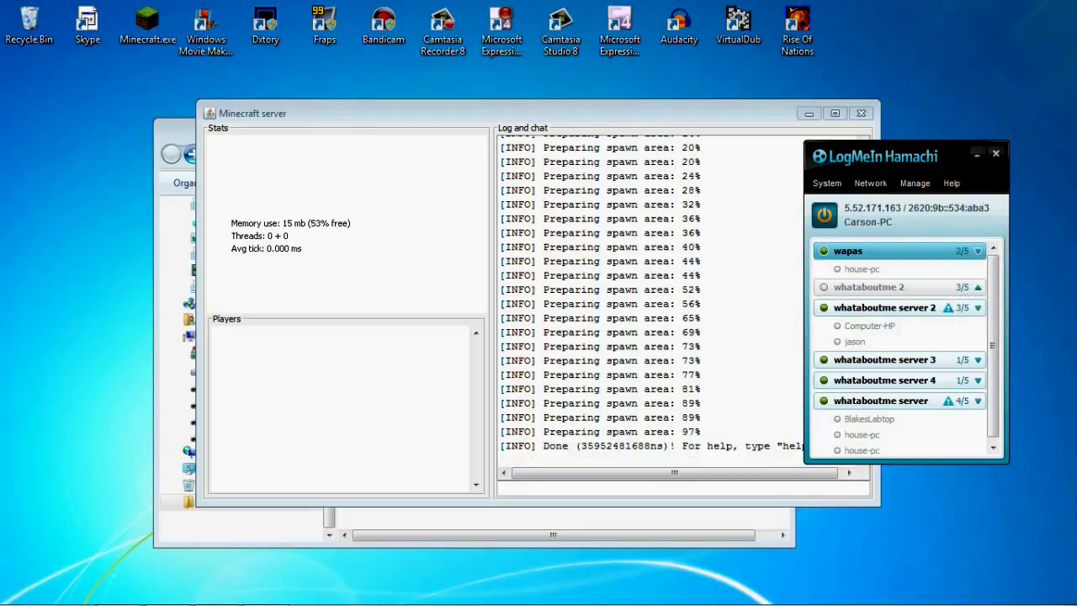
click(881, 207)
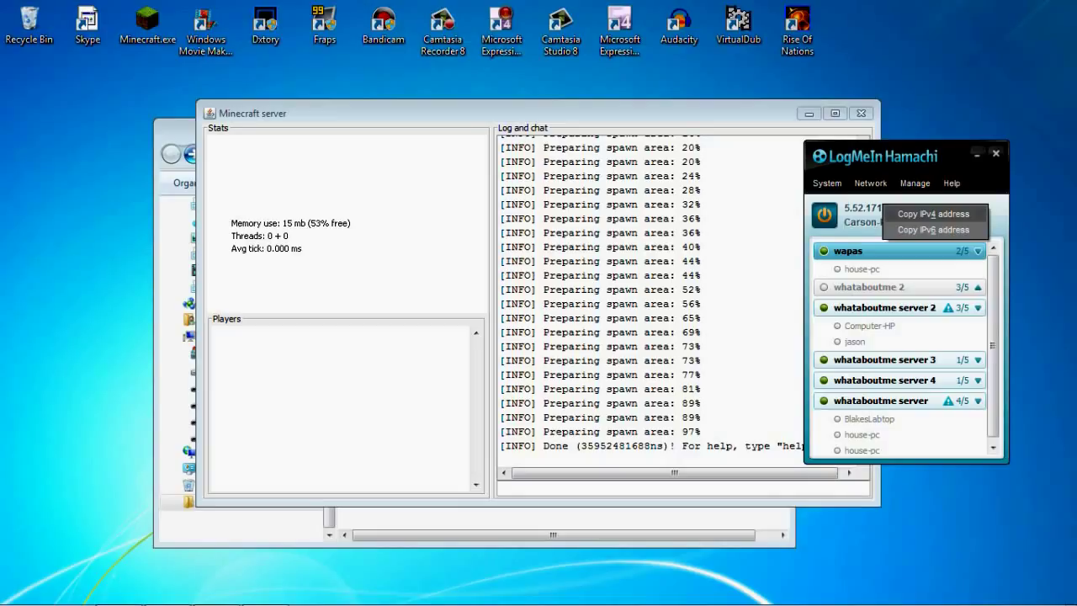
click(934, 213)
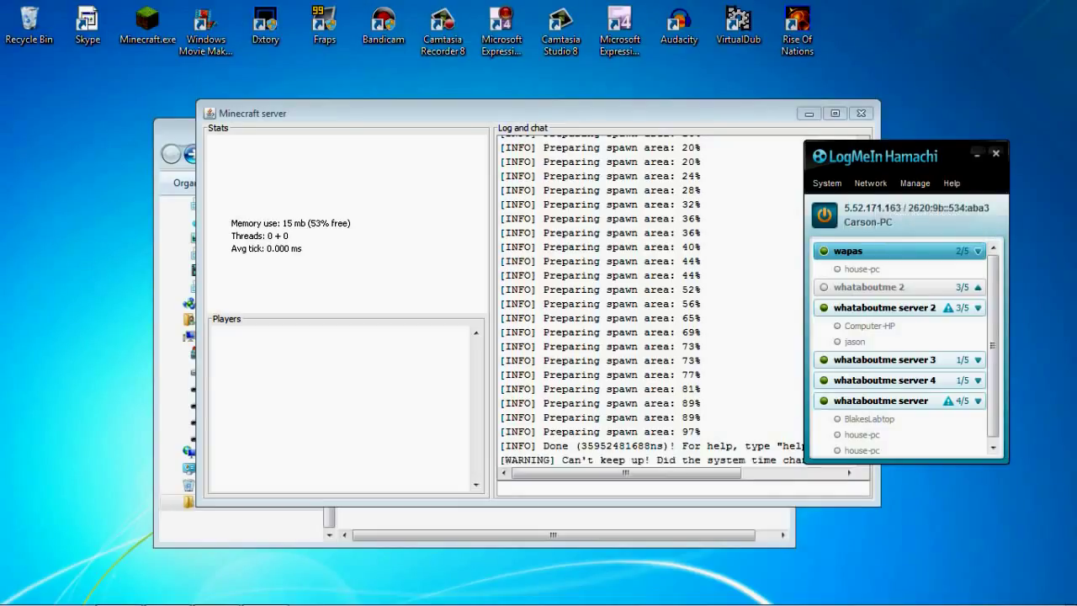
click(870, 183)
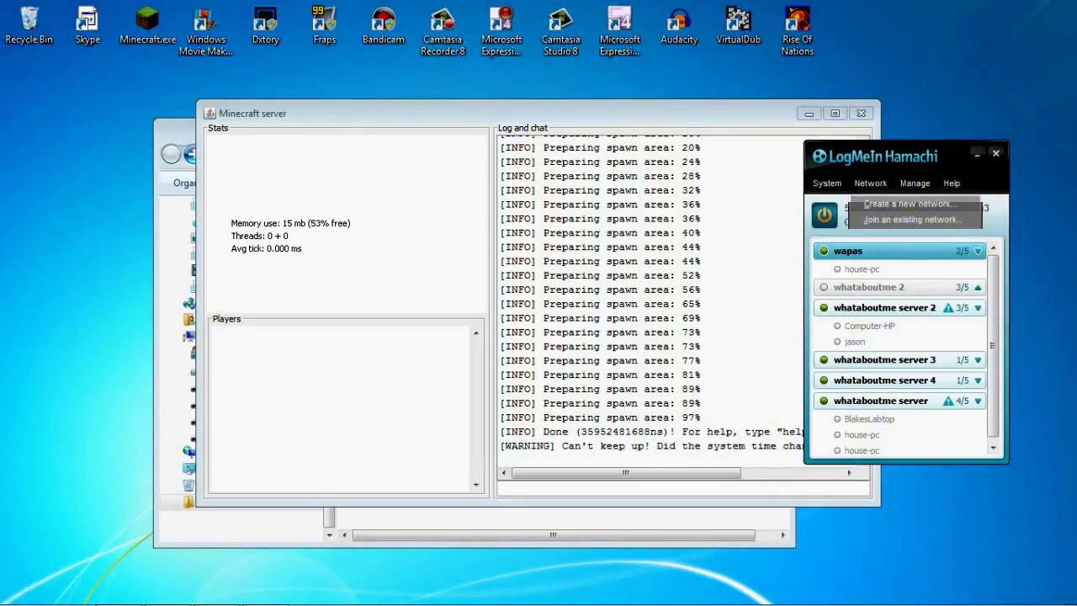
Create the Hamachi network 'KDF:"FKaldjf' with a password, select it, and close the Hamachi window
click(907, 204)
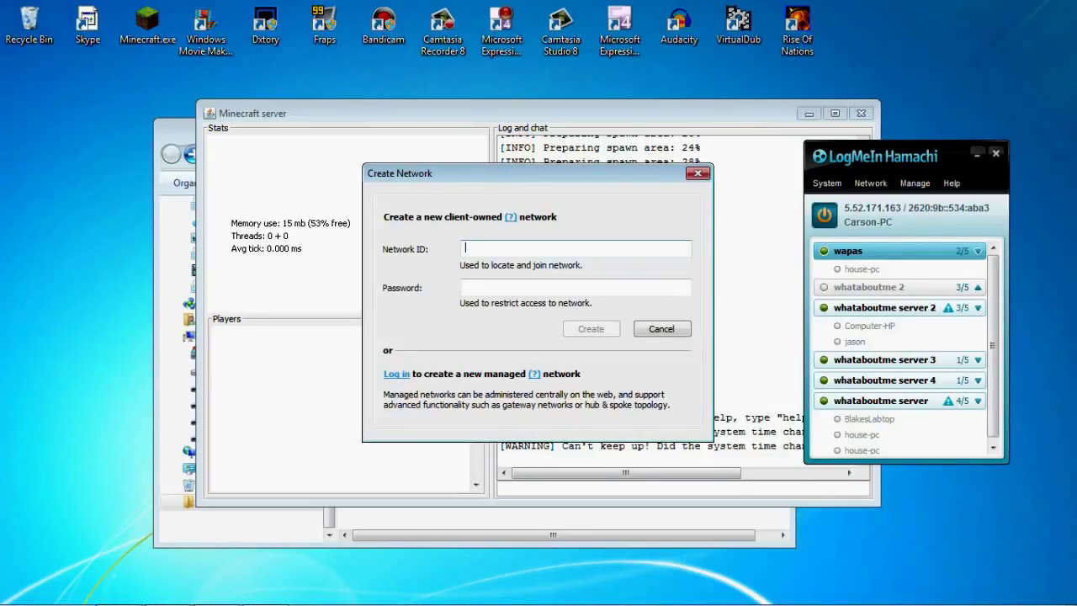
text(KDF:"FKaldjf)
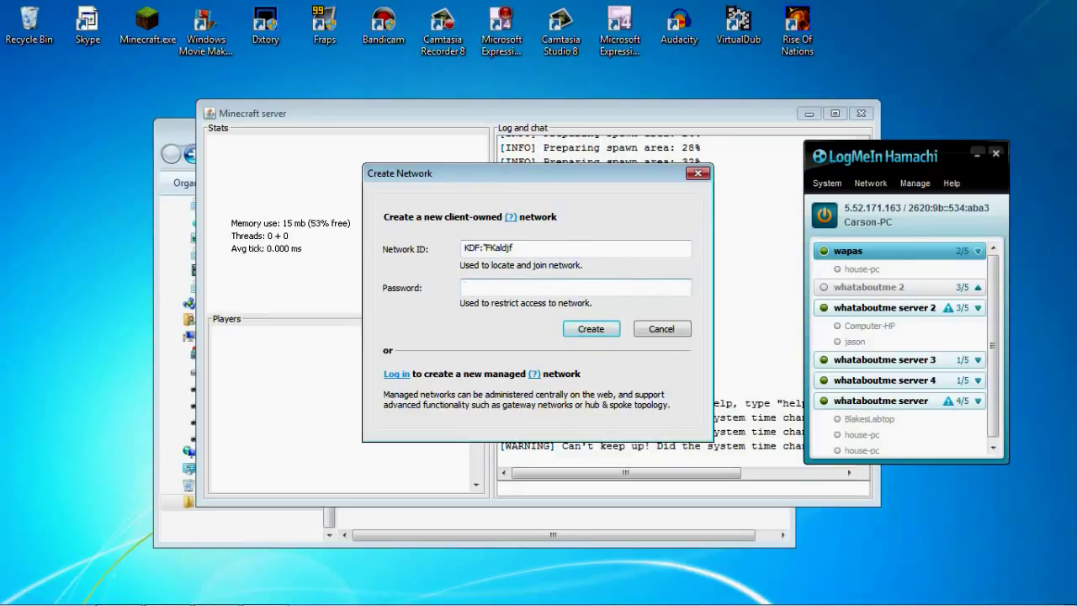
key(Return)
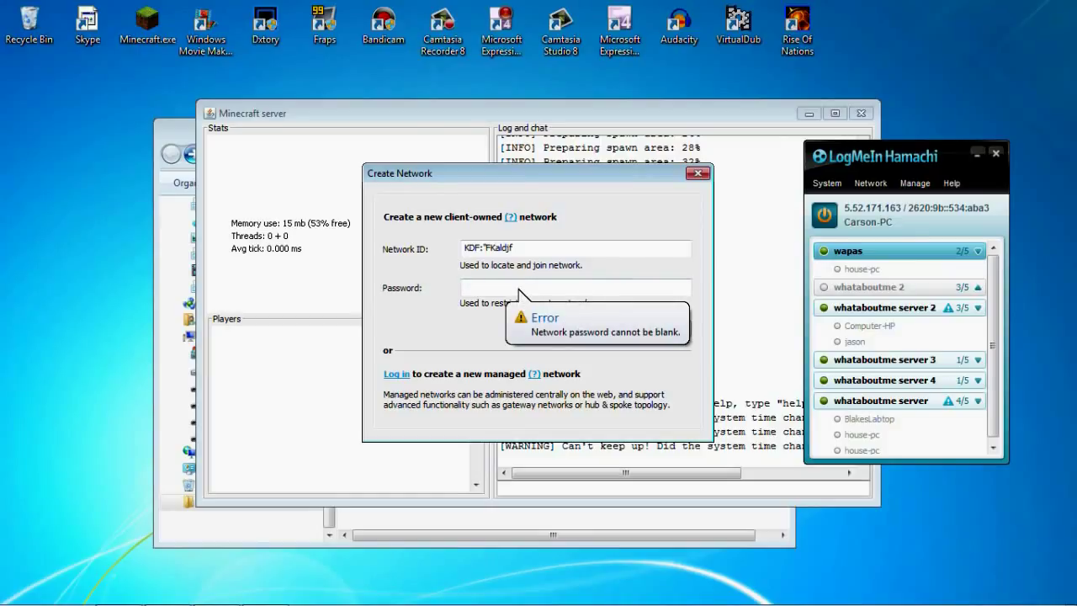
click(518, 288)
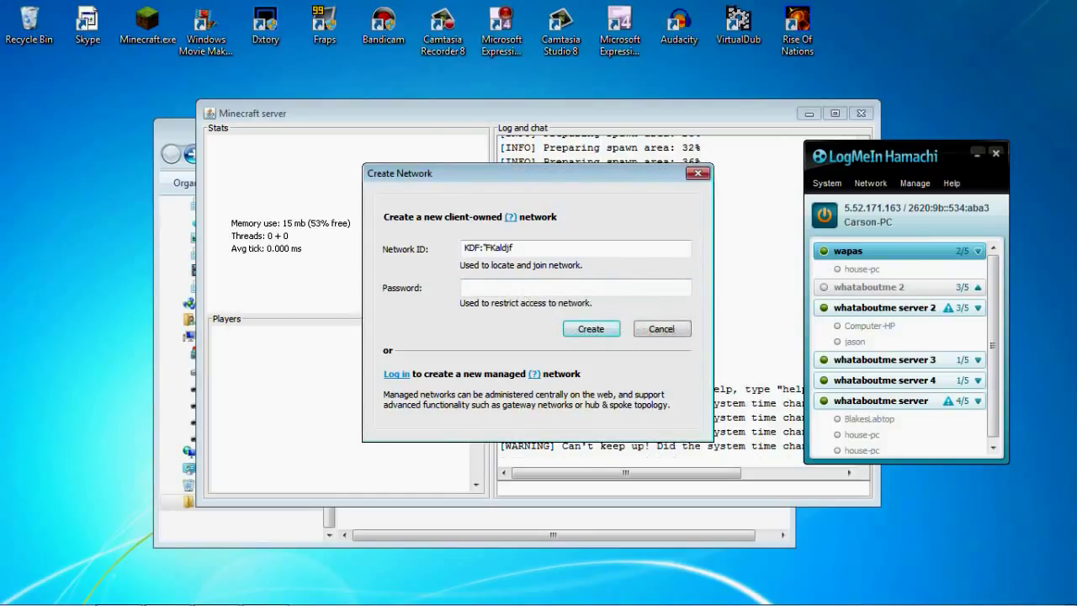
text(1)
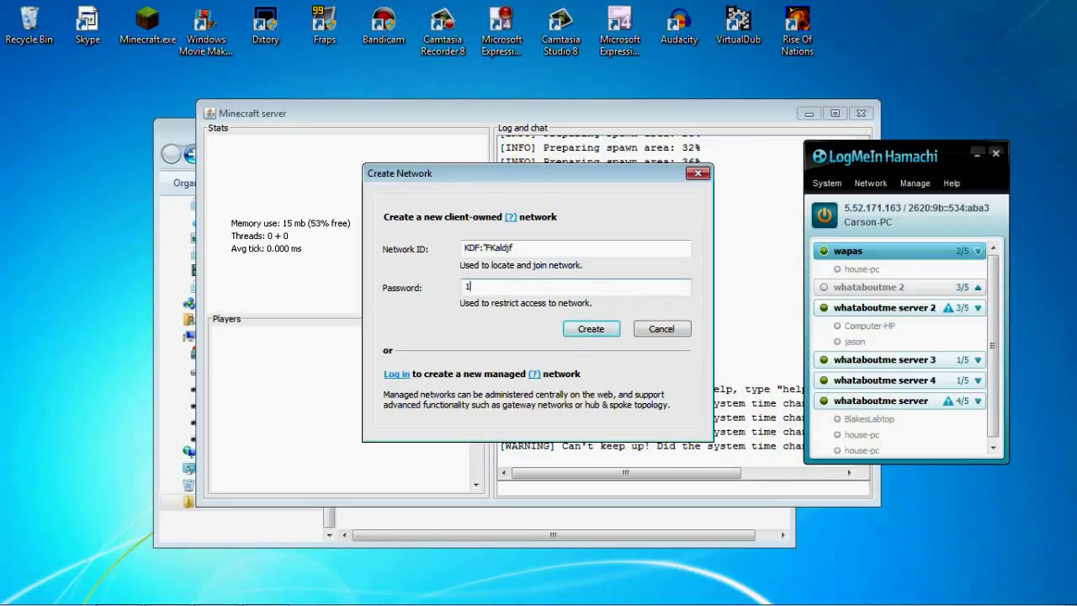
key(Return)
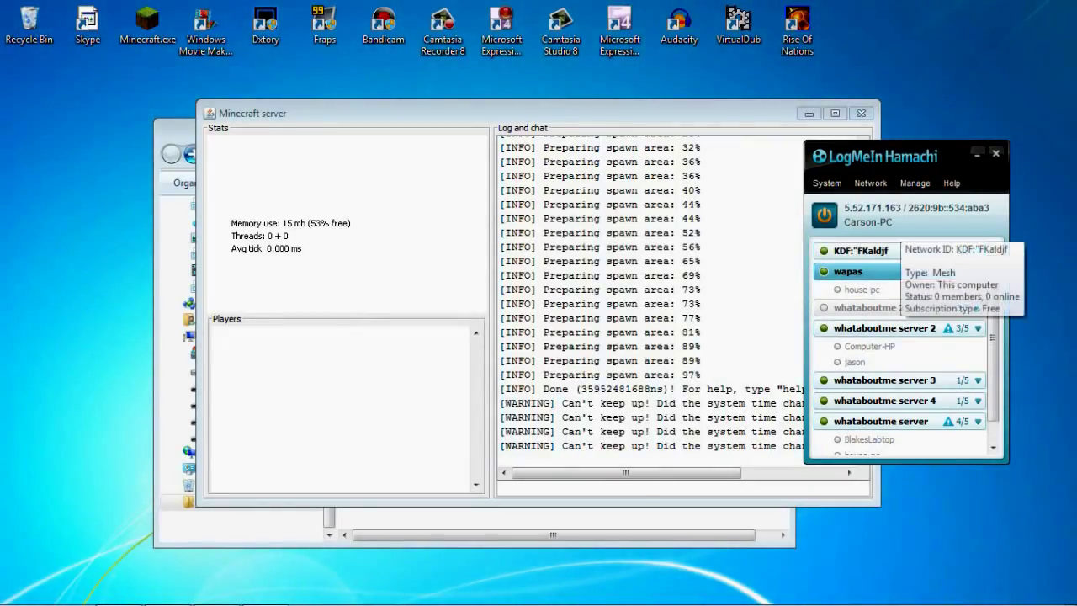
click(867, 251)
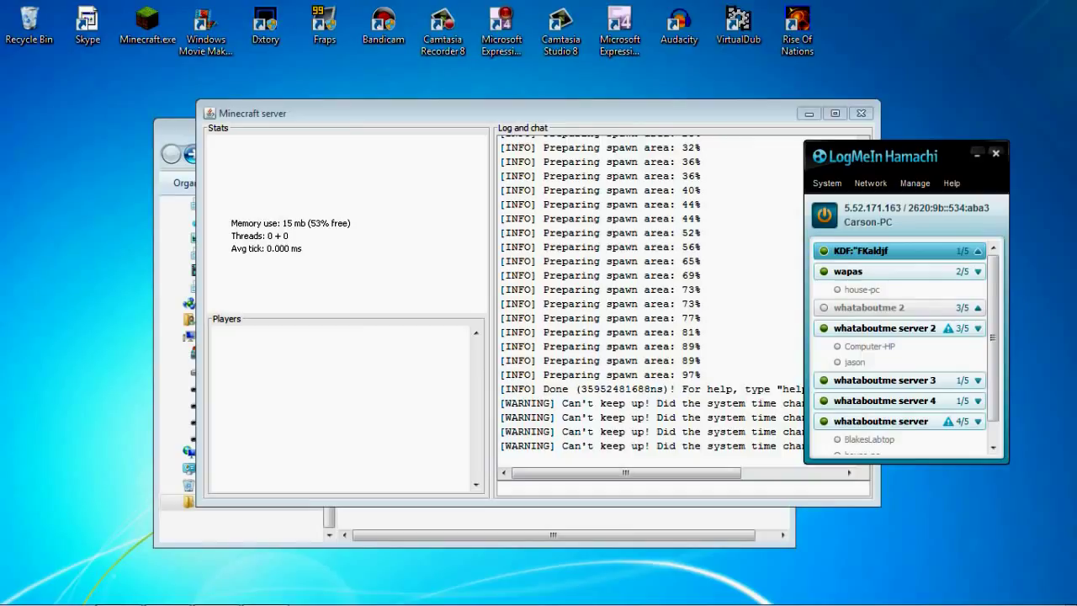
click(995, 153)
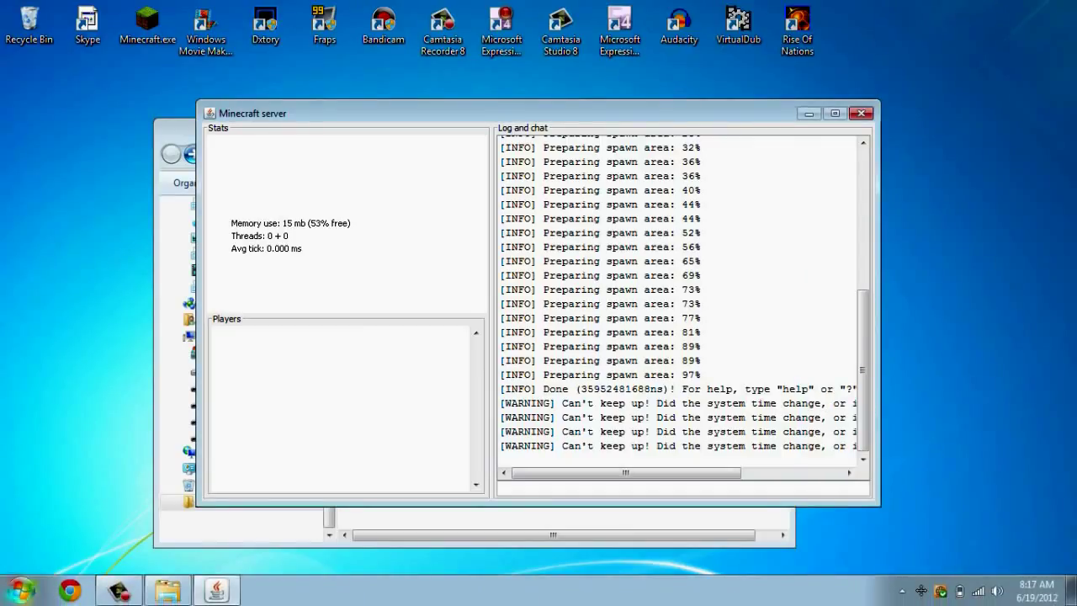
click(147, 25)
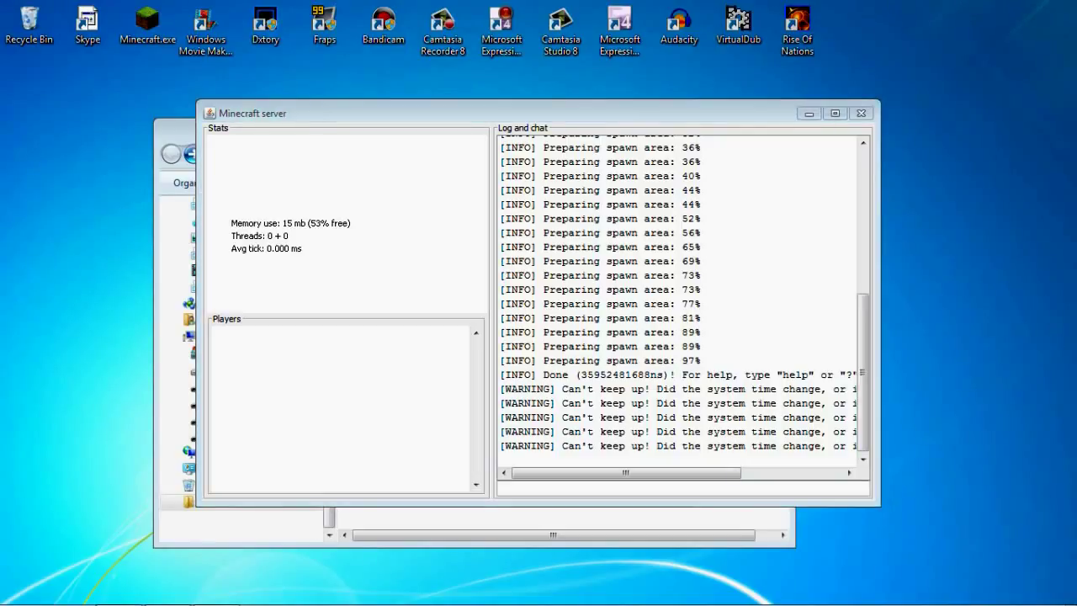
mouse_move(341, 593)
mouse_move(226, 605)
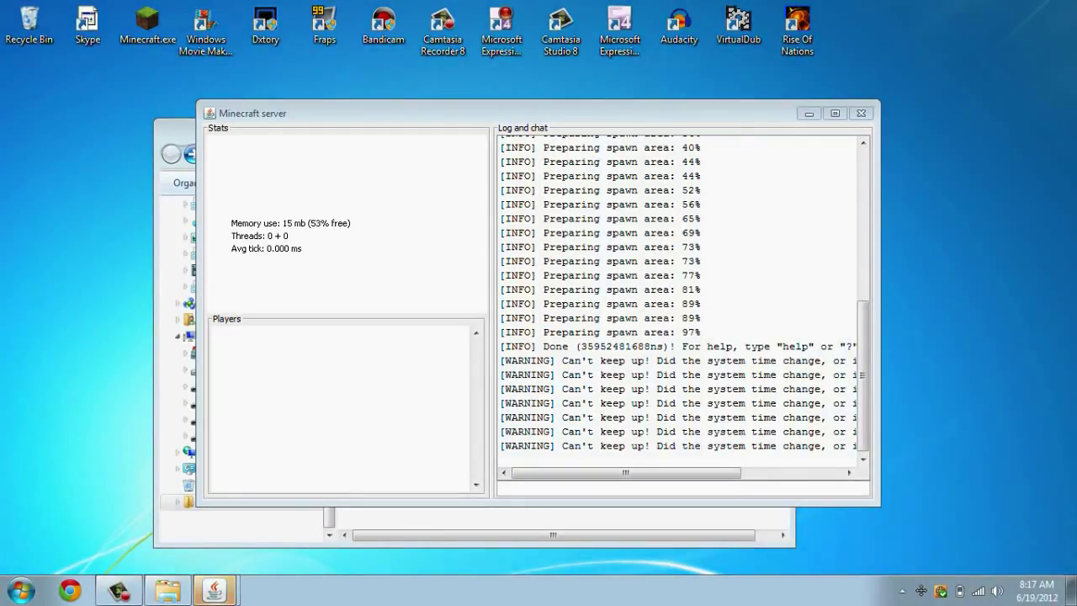
click(215, 590)
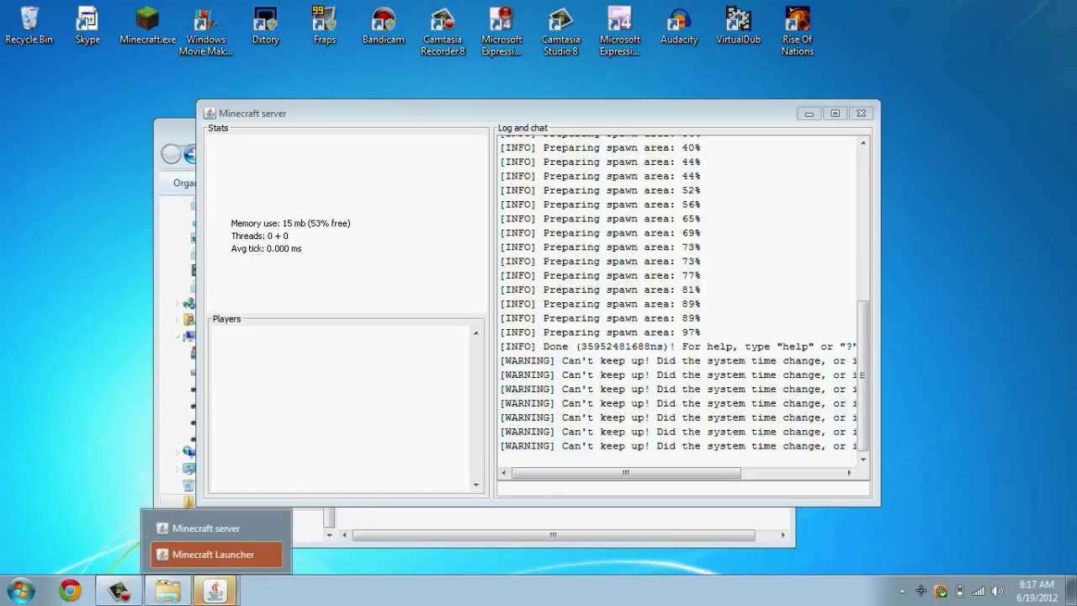
click(202, 554)
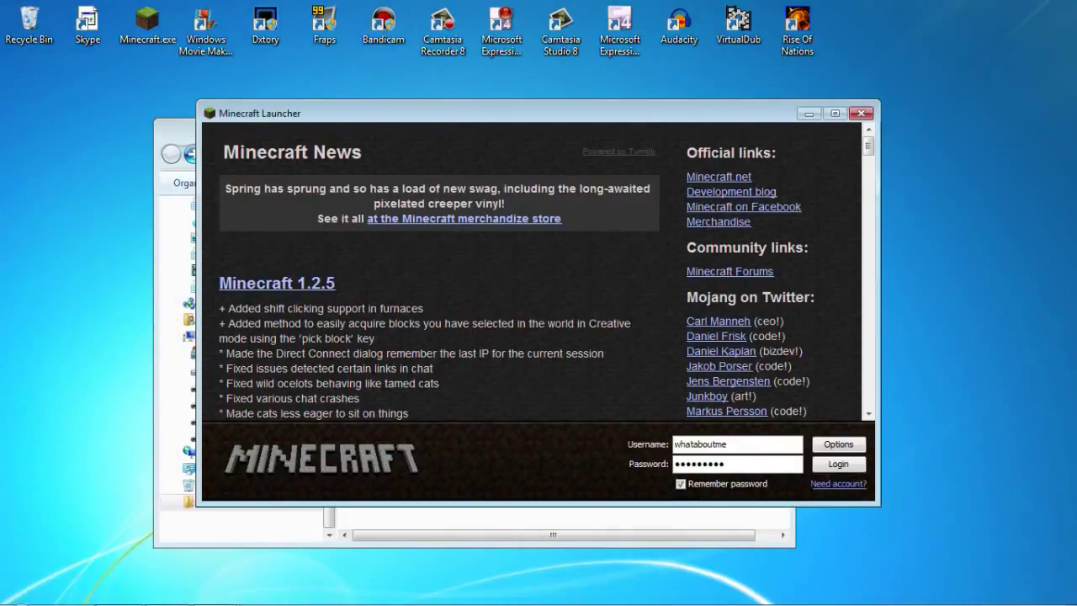
key(alt+Tab)
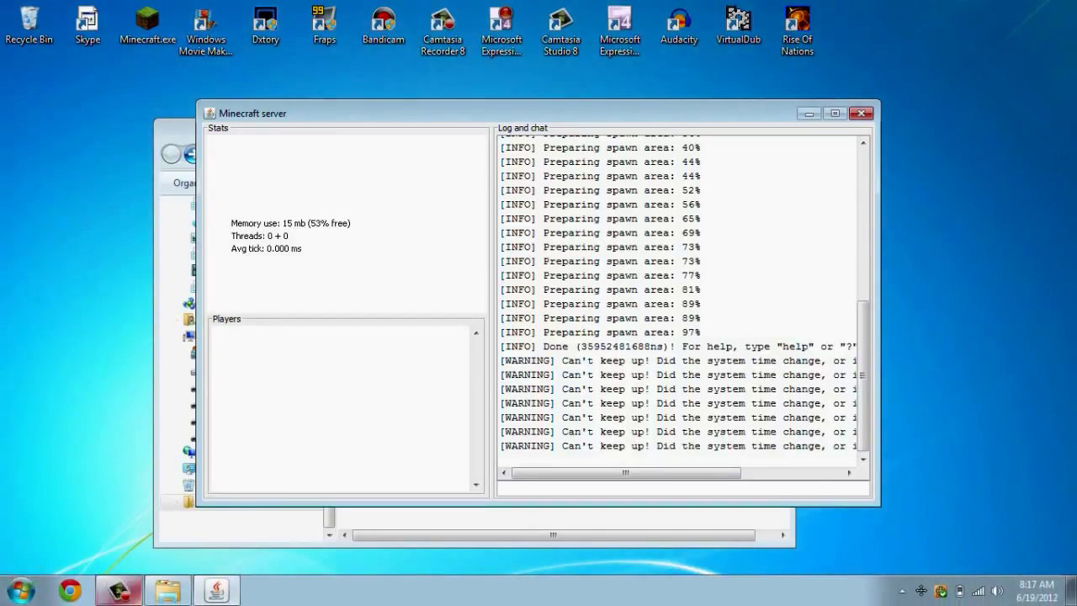
mouse_move(119, 590)
click(115, 554)
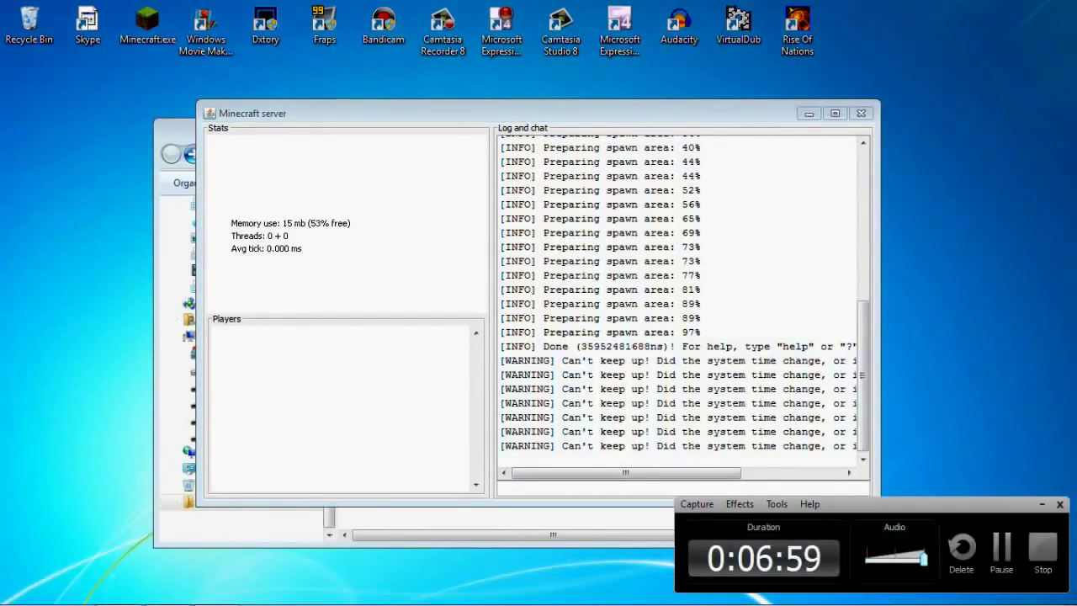